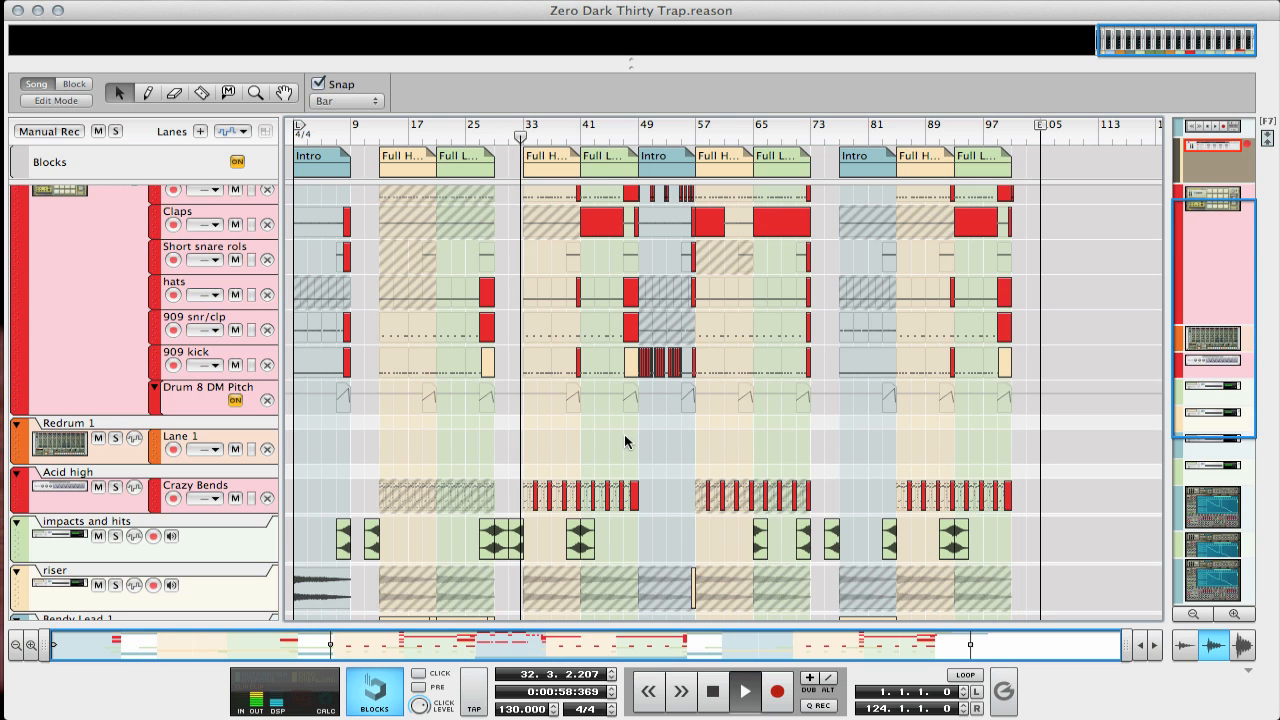
Look over the arrangement tracks and the rack devices, including the Acid High ABL2 synth and the Pulveriser effects.
scroll(618, 452, down, 5)
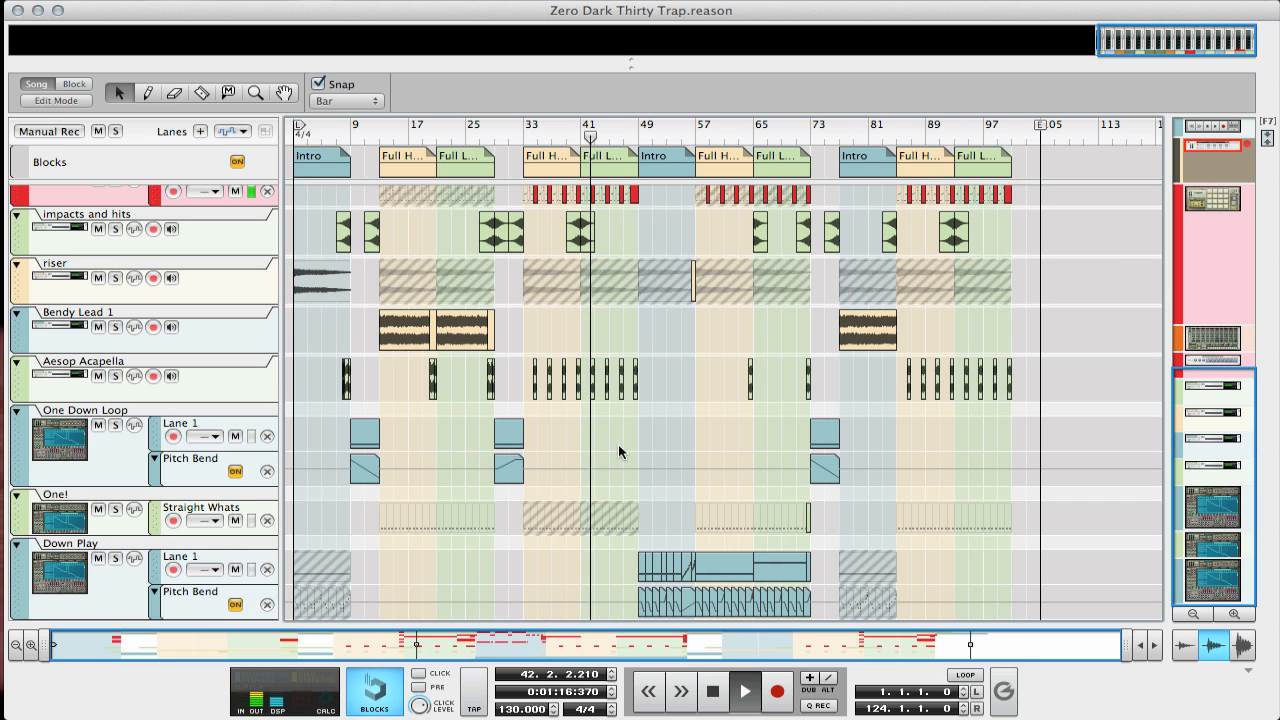
scroll(618, 444, up, 3)
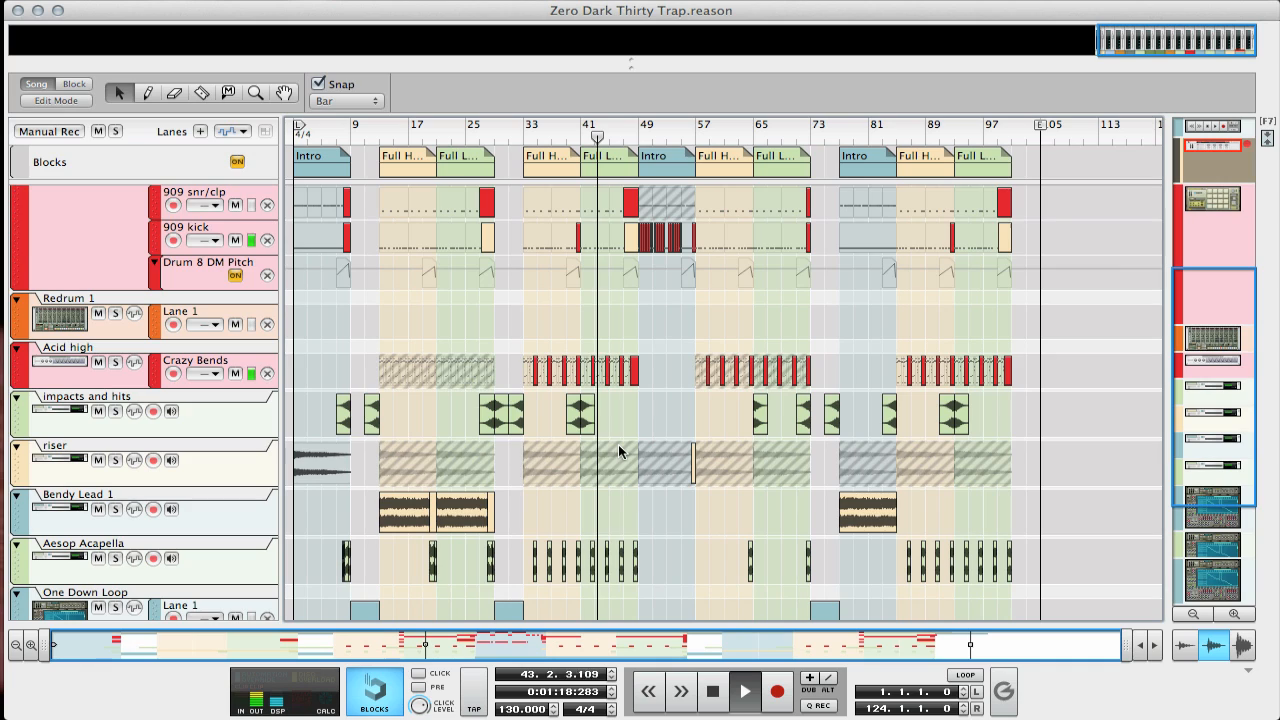
key(F6)
scroll(519, 423, down, 10)
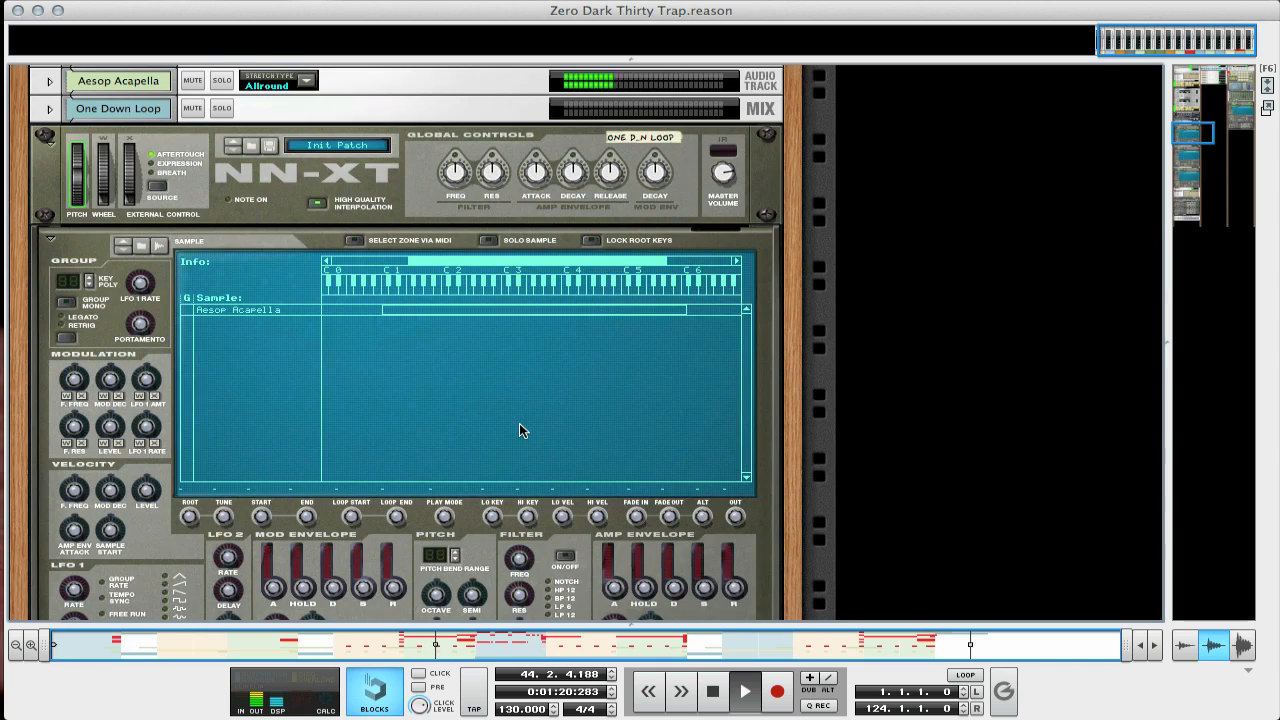
scroll(519, 423, up, 4)
scroll(519, 428, down, 10)
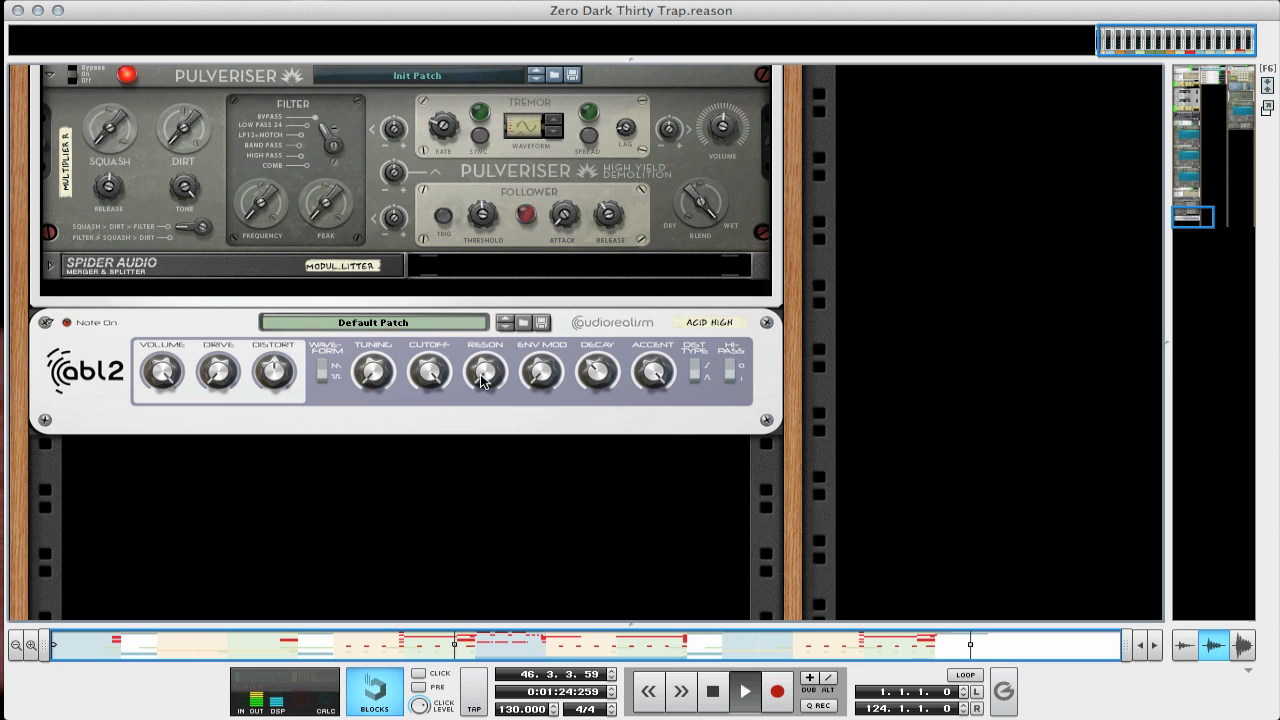
click(480, 374)
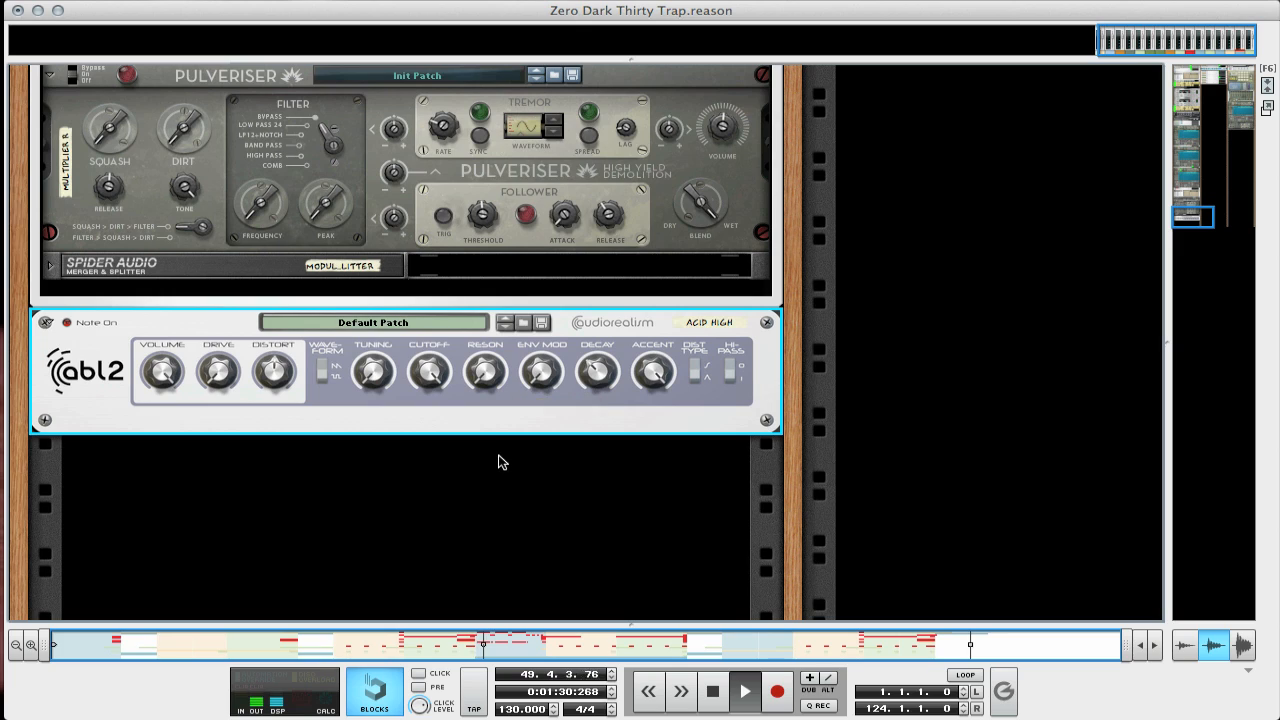
scroll(500, 462, up, 8)
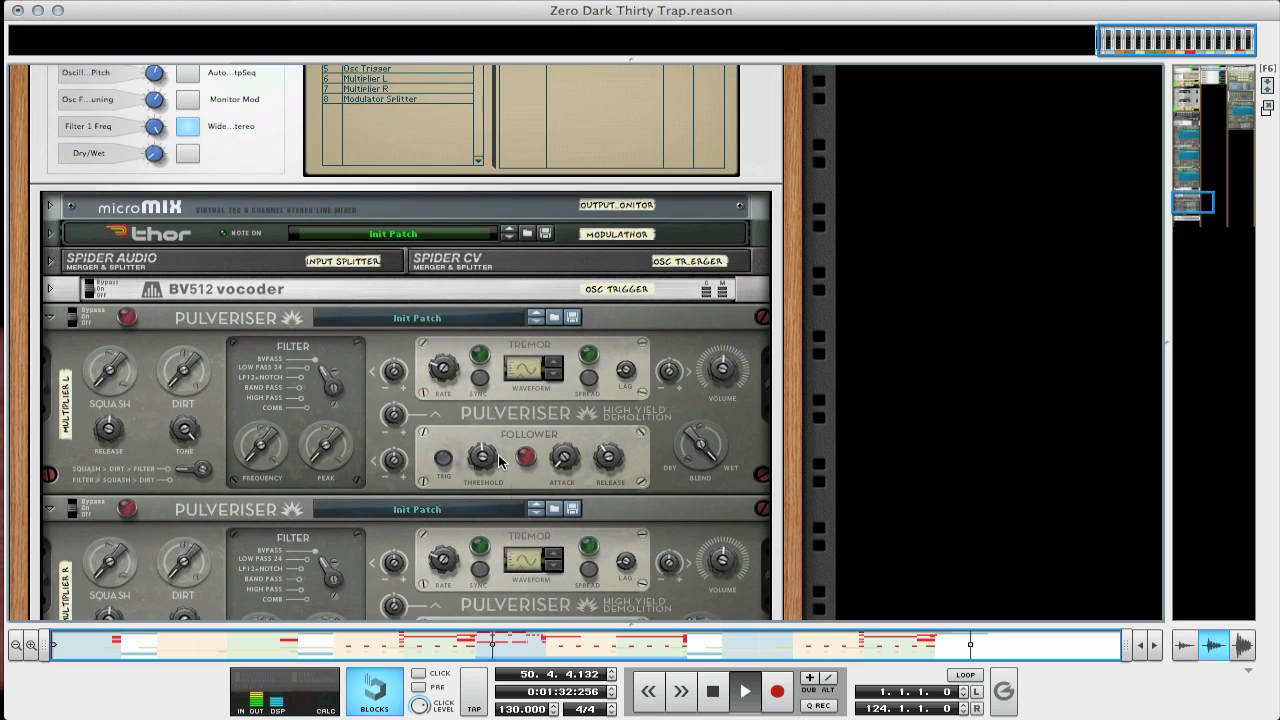
mouse_move(499, 460)
View the mixer channels and examine the NN-XT sampler settings behind the Down Play channel.
key(F5)
scroll(640, 550, down, 5)
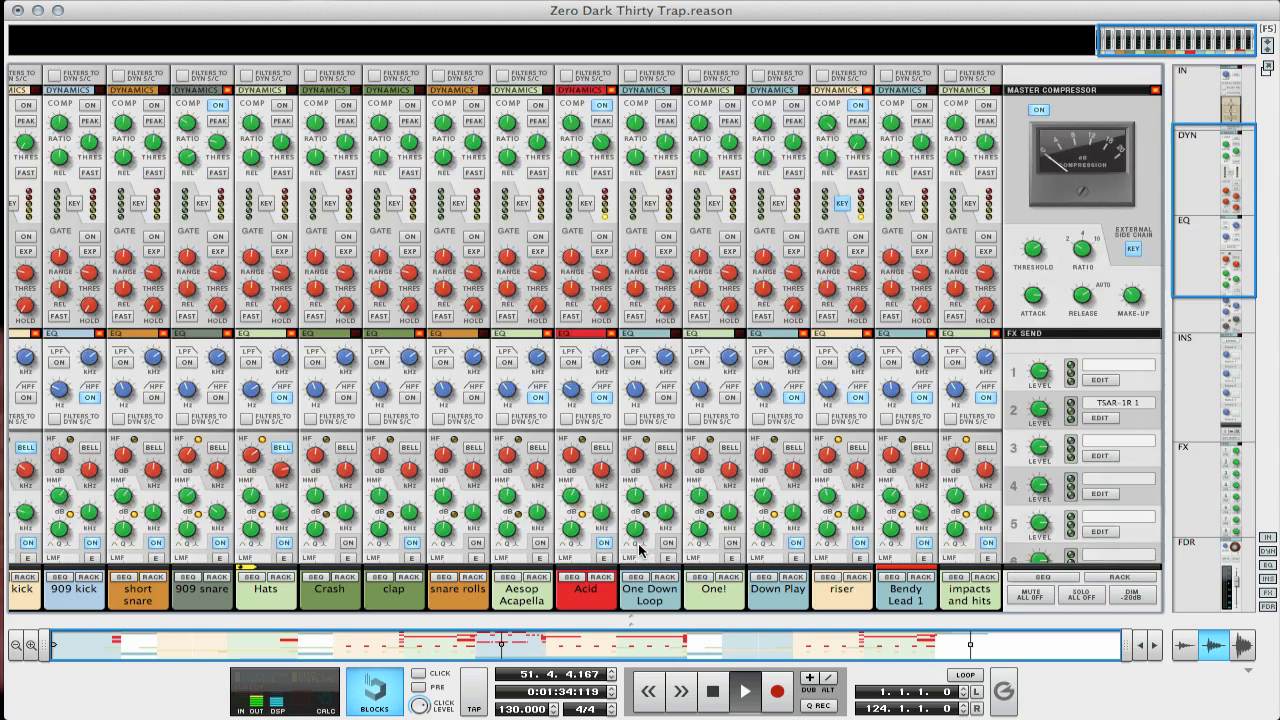
click(791, 577)
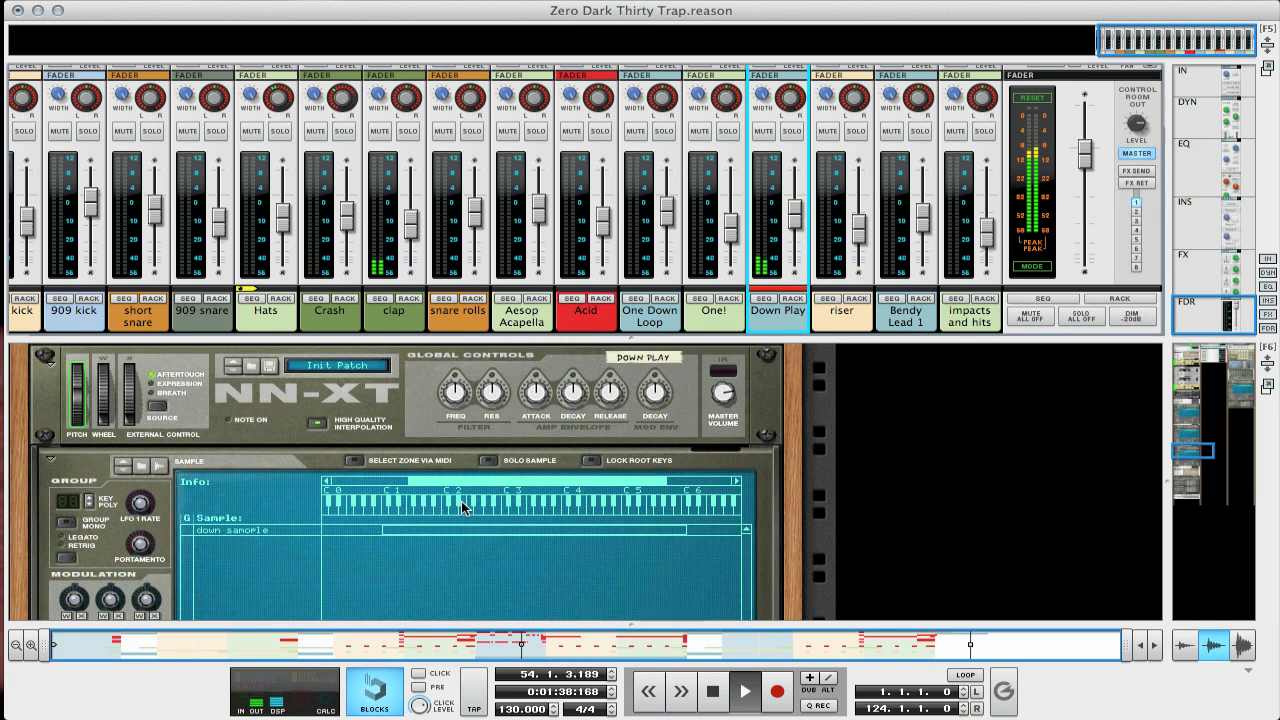
scroll(460, 502, down, 5)
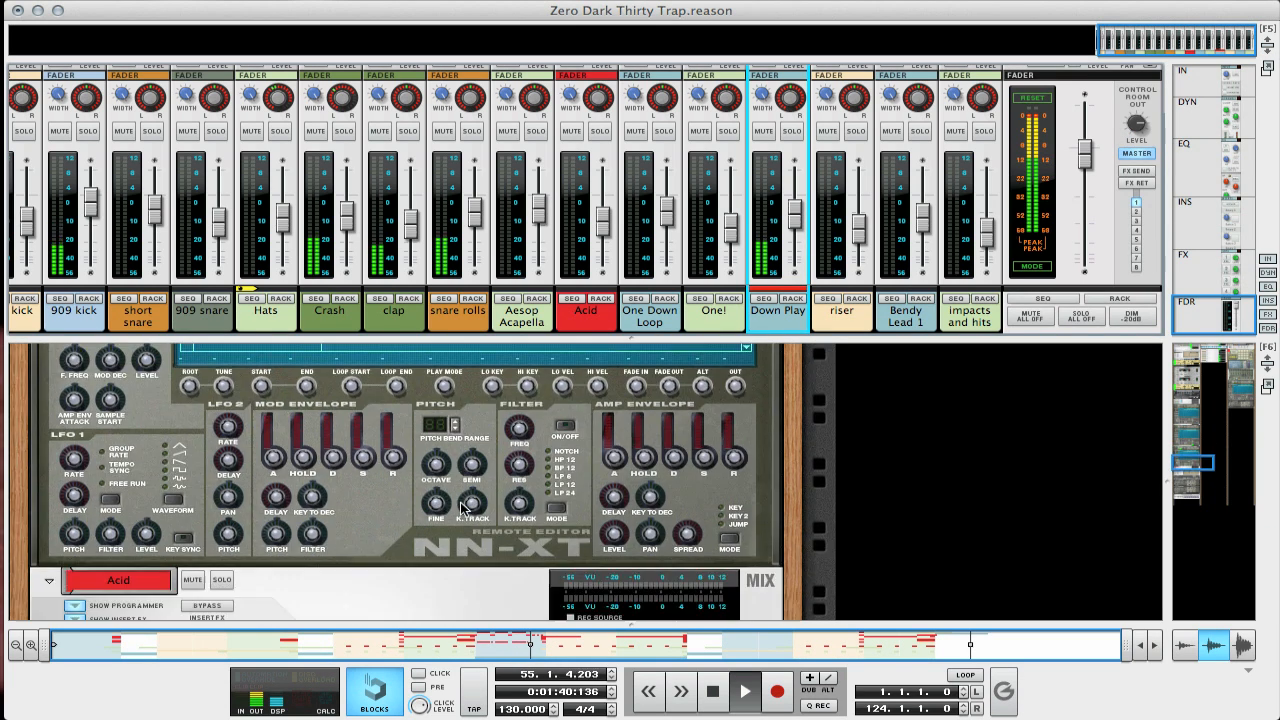
scroll(460, 508, up, 3)
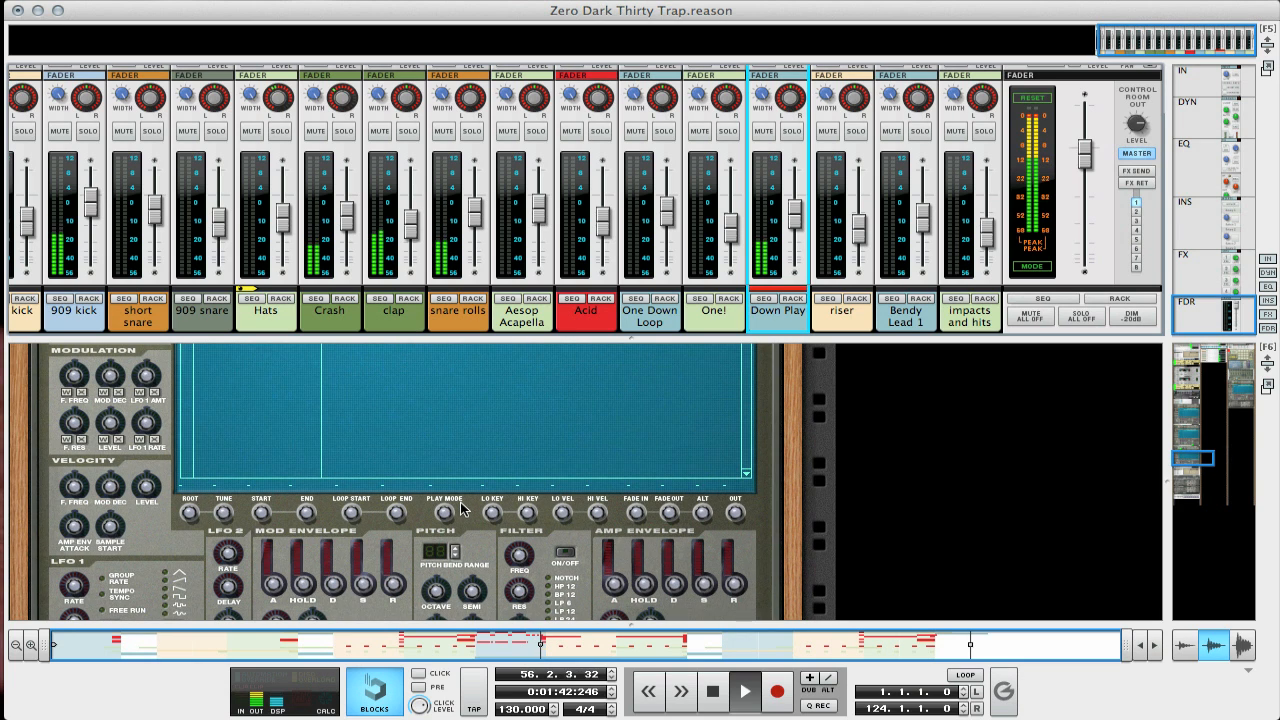
scroll(462, 508, up, 3)
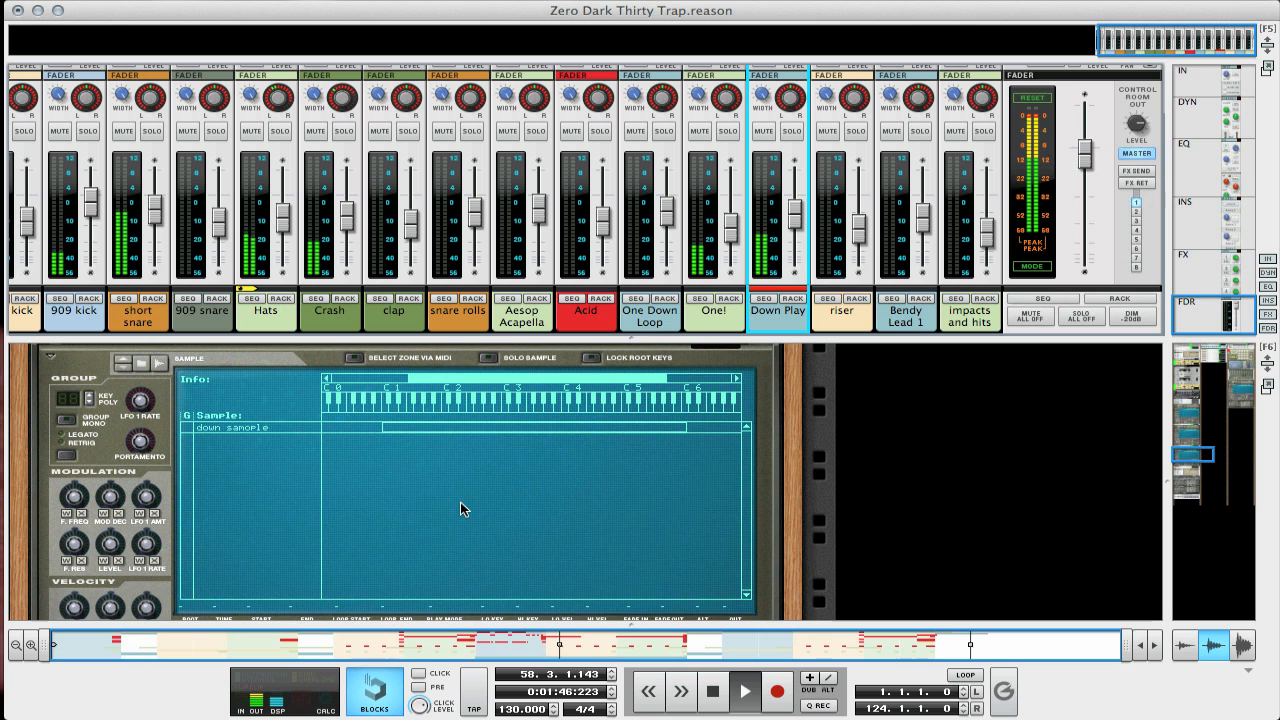
scroll(460, 508, down, 5)
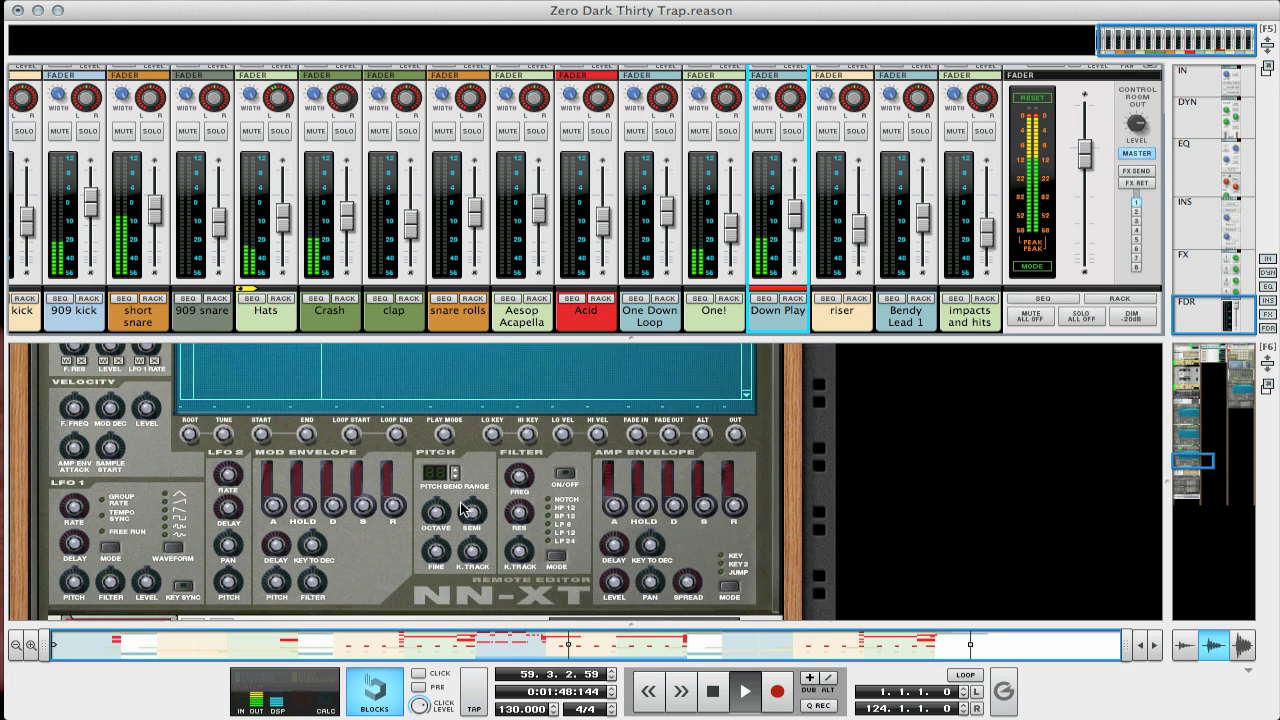
scroll(460, 508, down, 5)
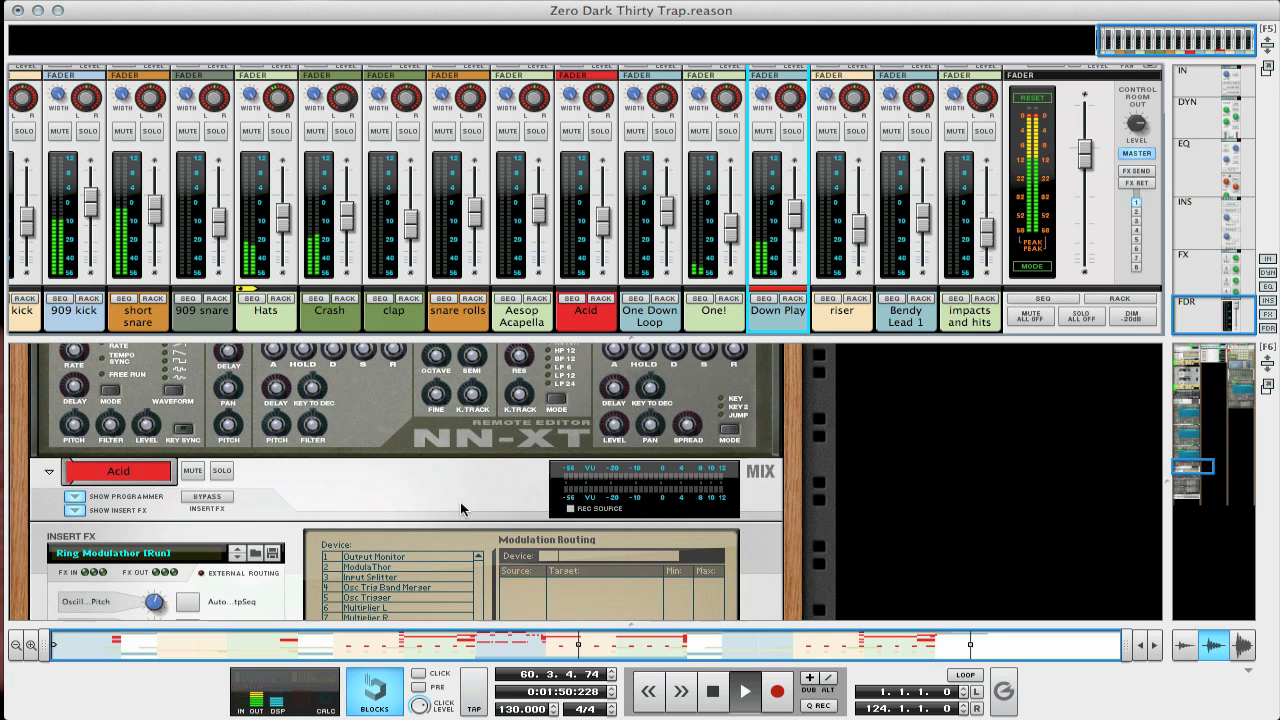
Examine the Acid channel's insert effects and ABL2 synth in the rack, and return to the song arrangement.
scroll(460, 508, down, 10)
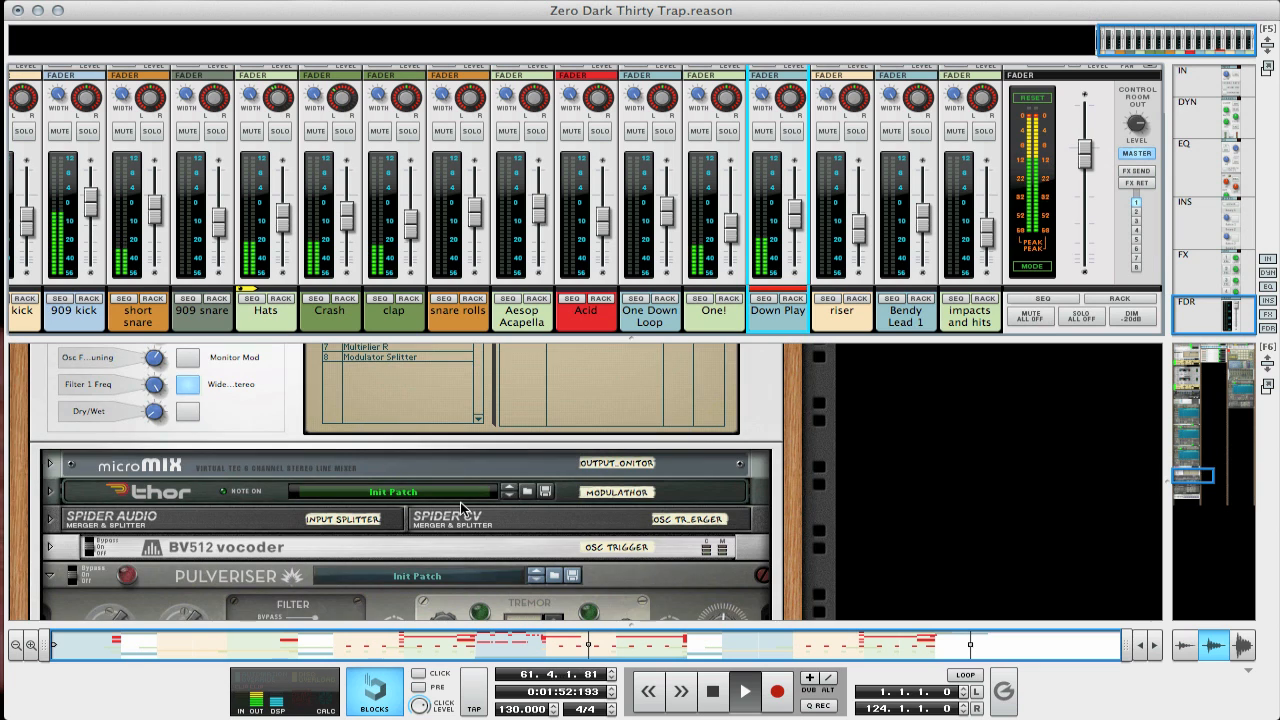
scroll(460, 508, down, 5)
scroll(460, 508, down, 5)
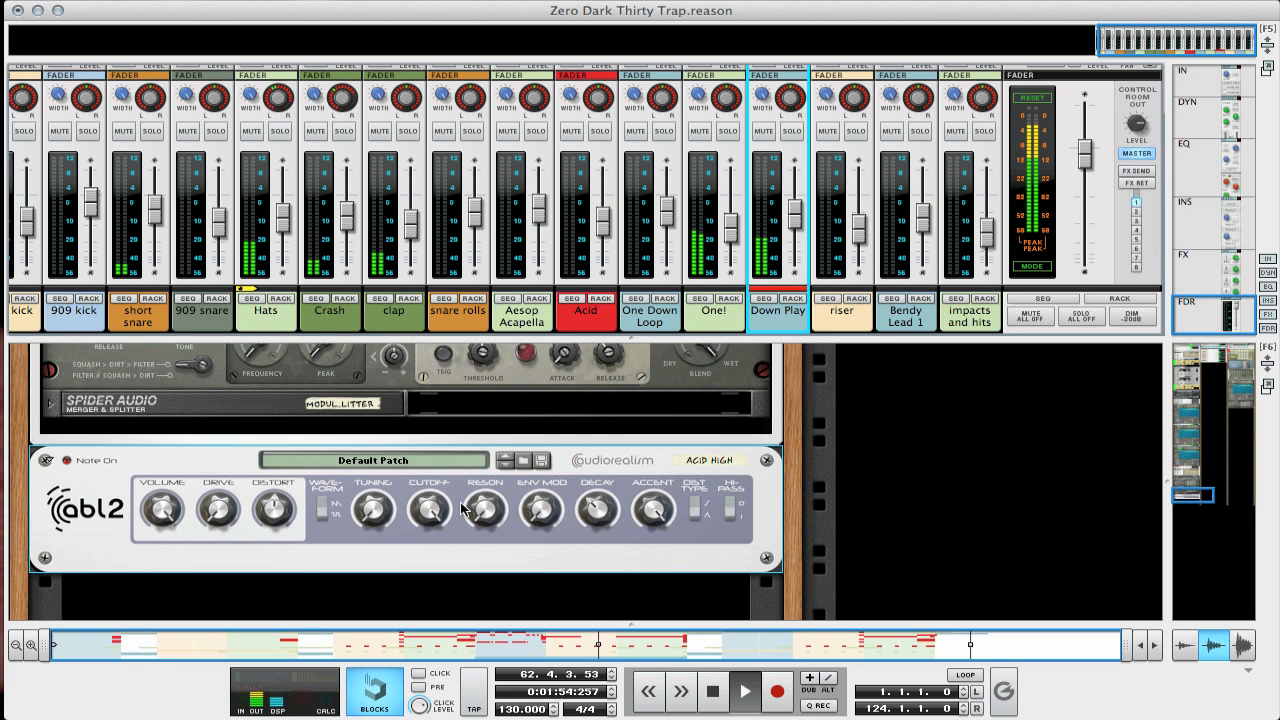
scroll(462, 510, up, 20)
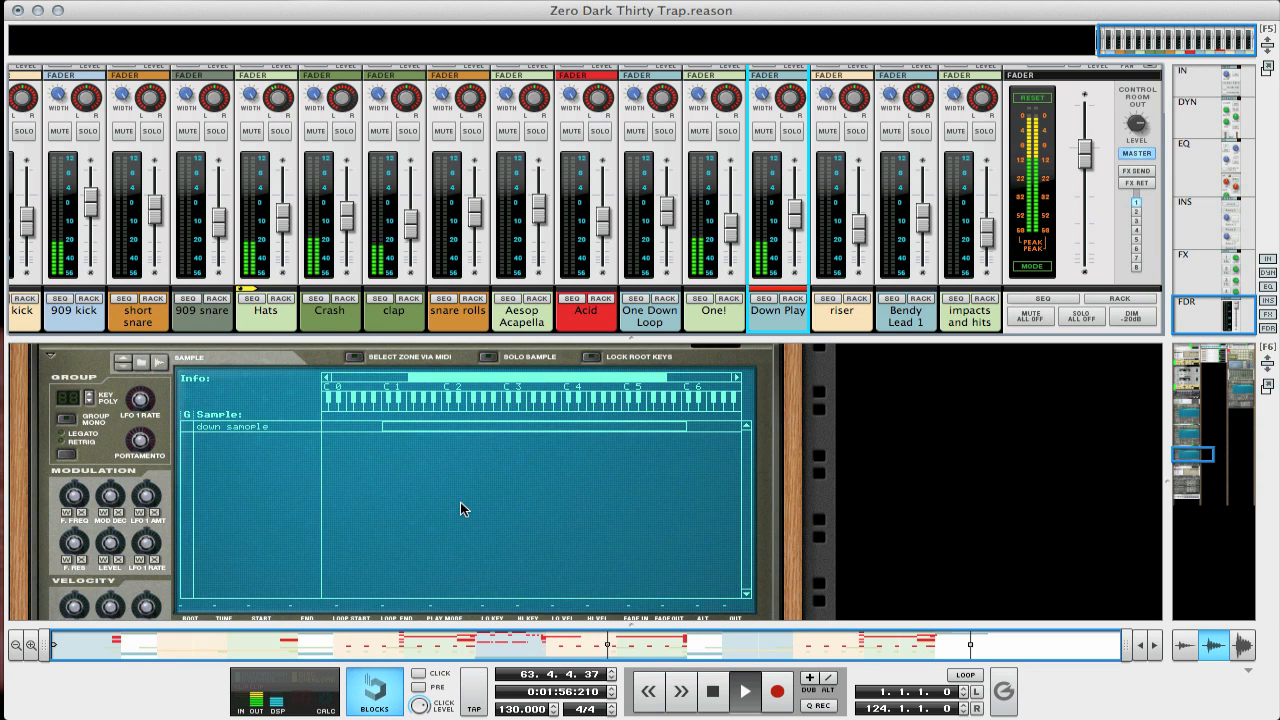
scroll(462, 510, up, 3)
scroll(460, 508, up, 3)
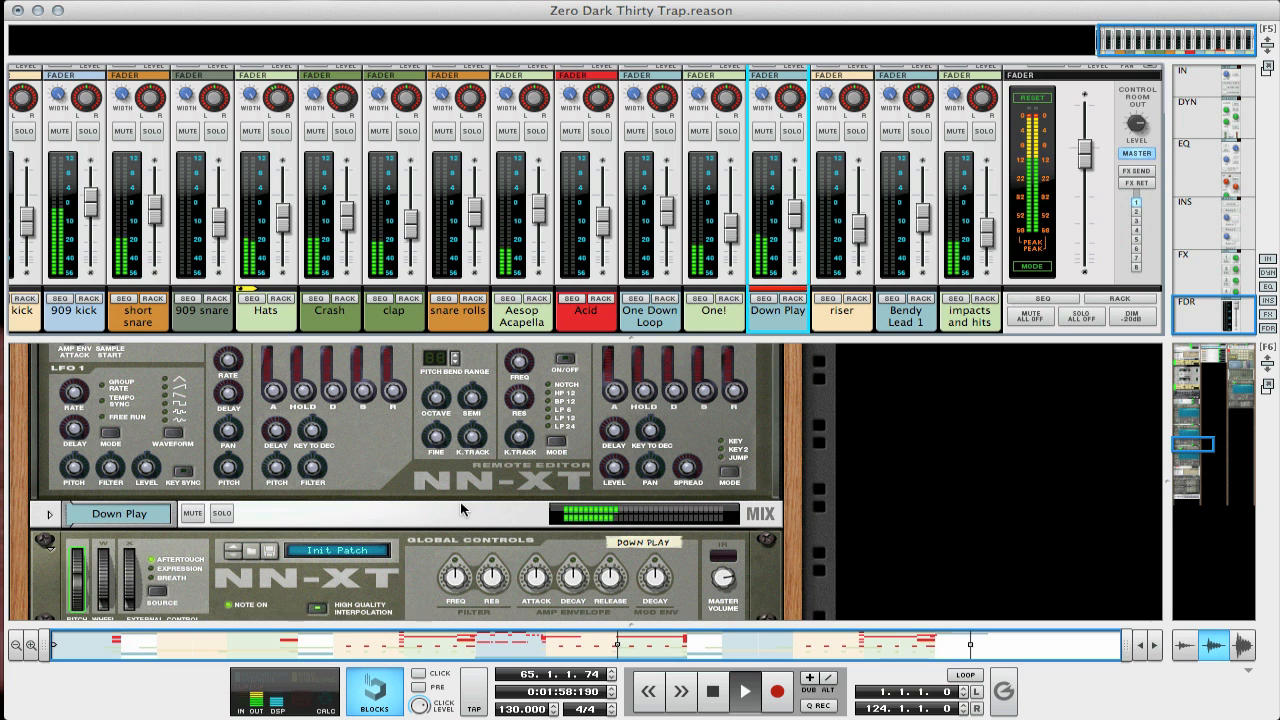
key(F7)
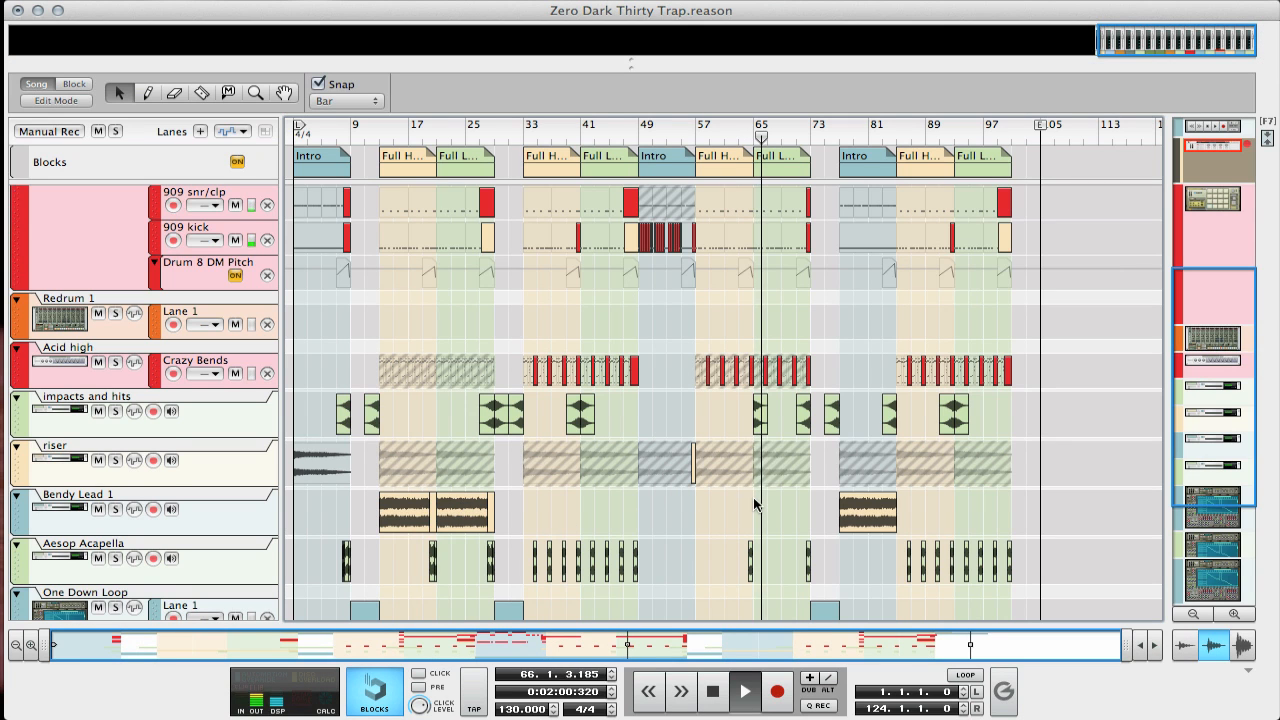
scroll(753, 497, down, 3)
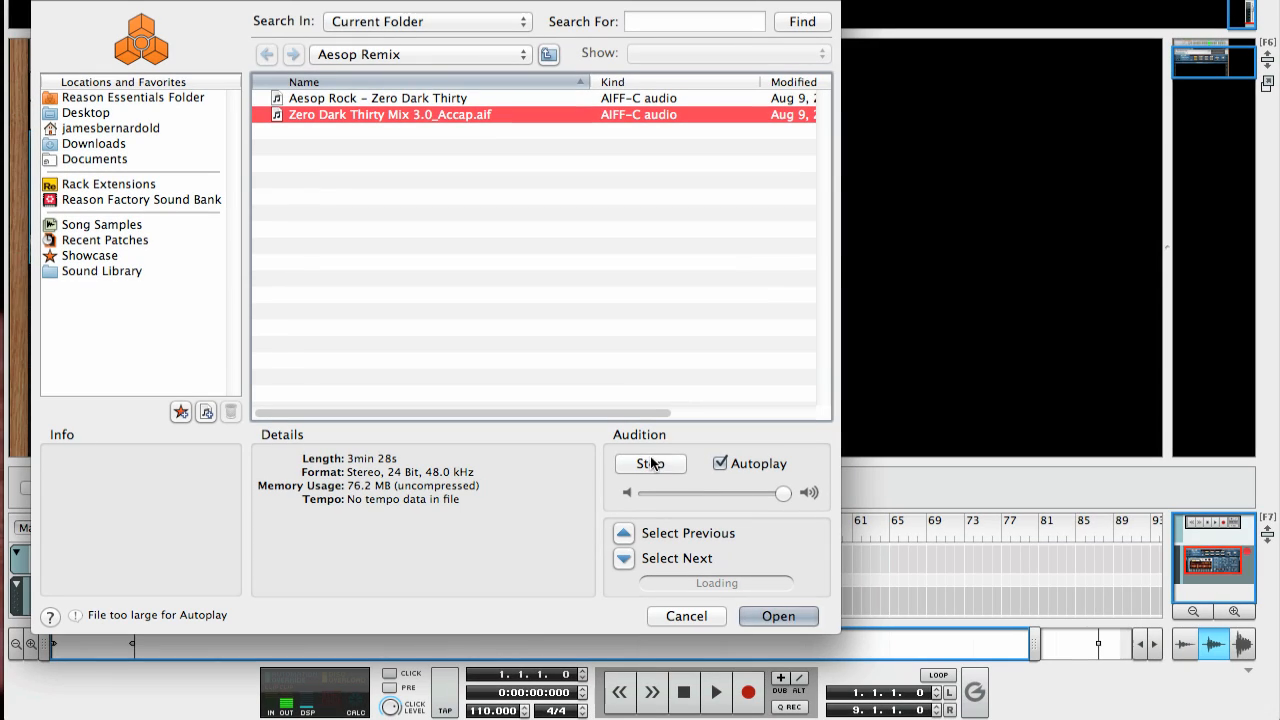
Stop the audition and import the Aesop Rock – Zero Dark Thirty audio file into the song.
click(651, 465)
click(446, 100)
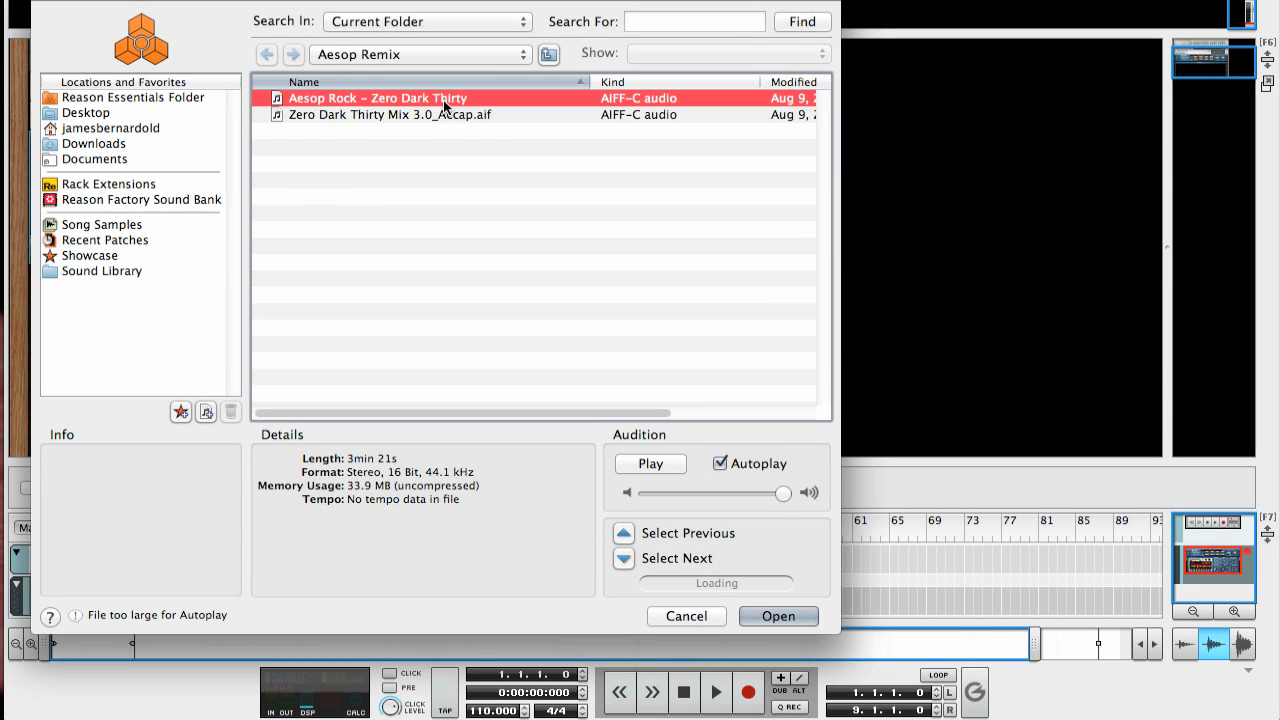
click(778, 616)
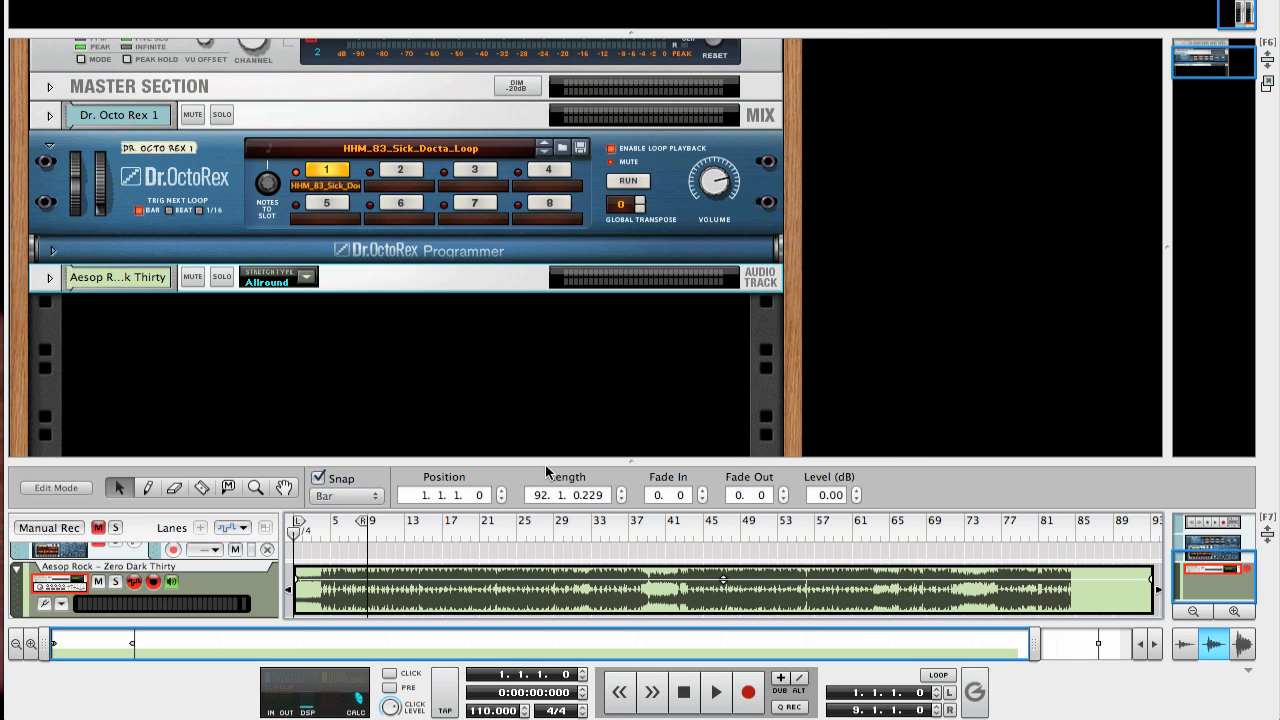
Show the sequencer at full size, turn on the metronome click and disable stretch on the imported song clip.
key(F6)
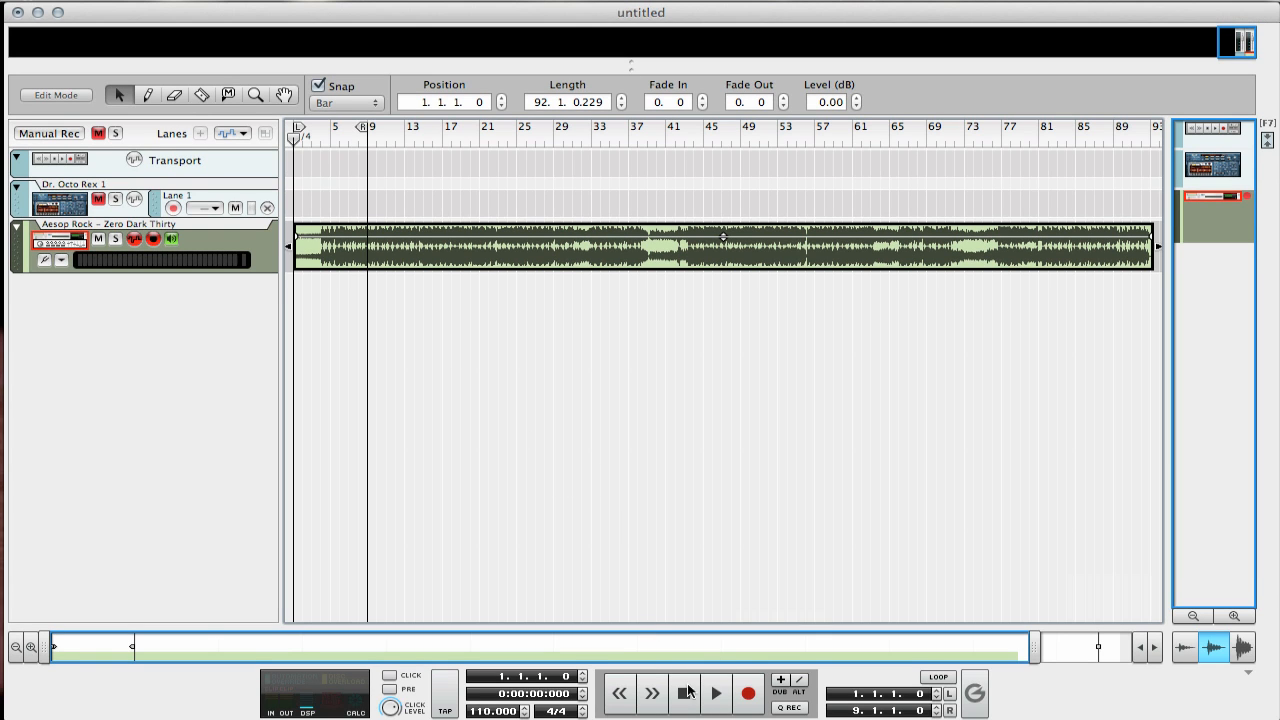
click(389, 675)
right_click(485, 258)
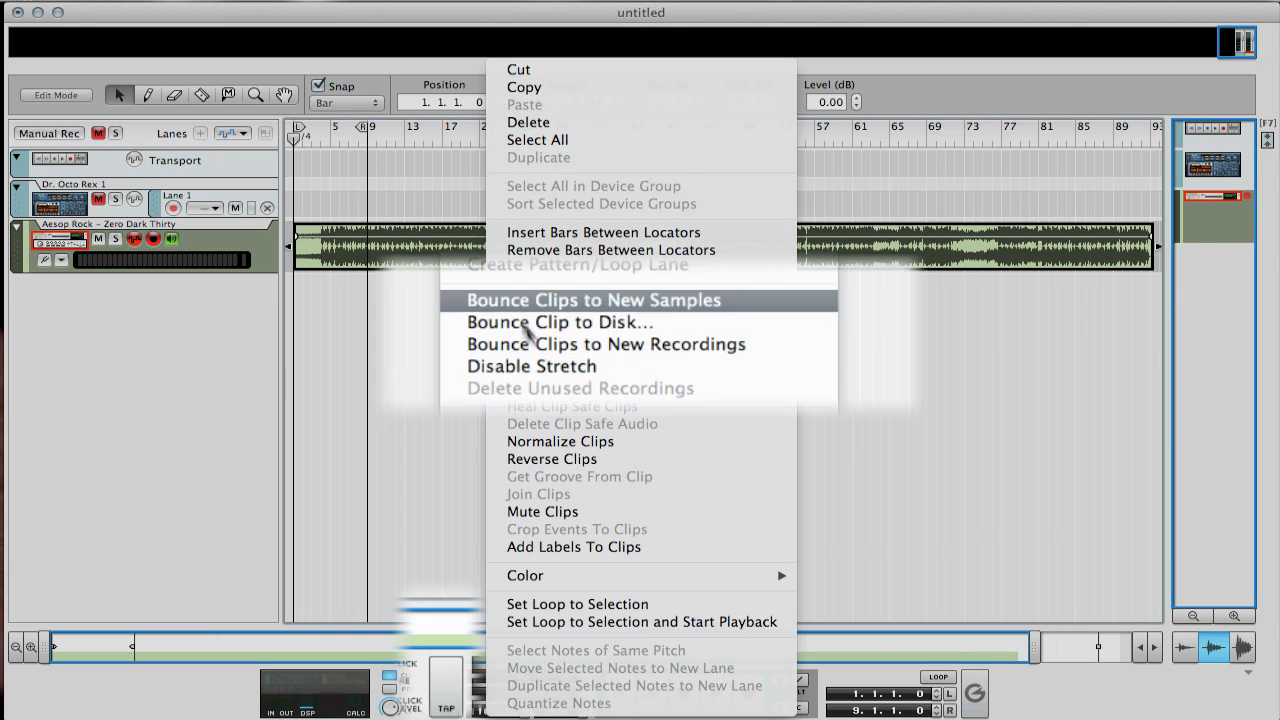
click(557, 366)
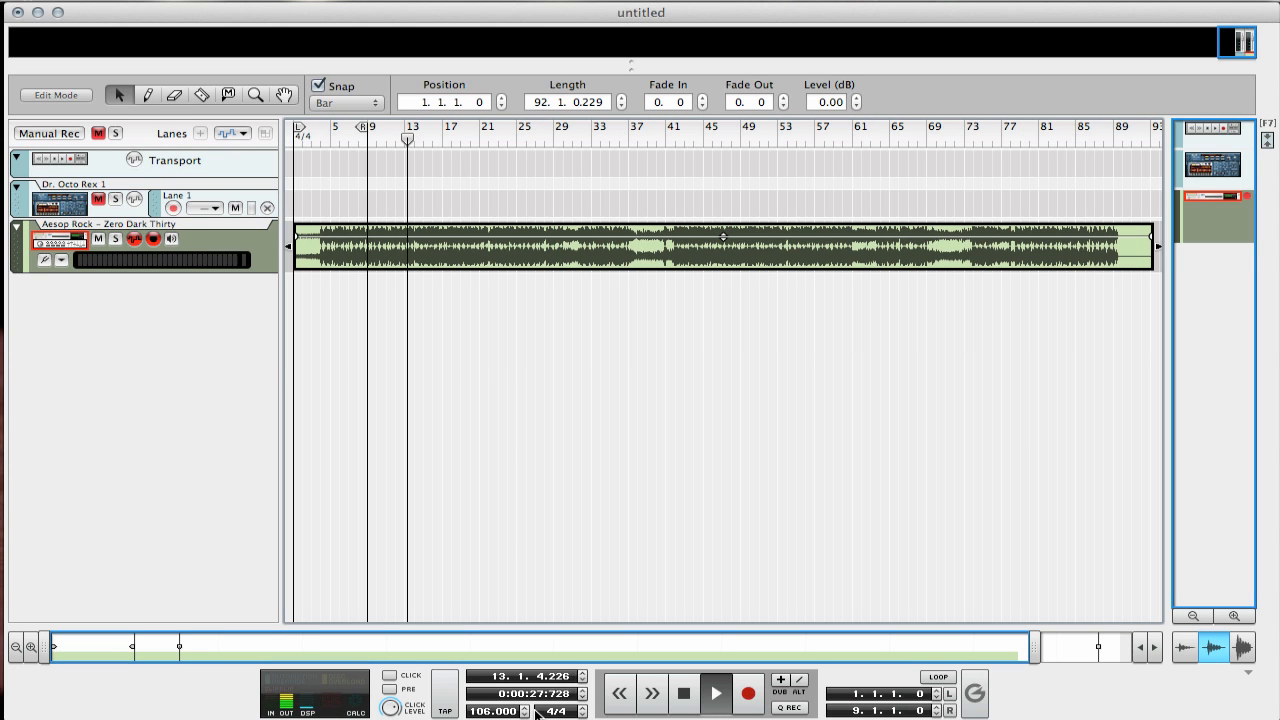
Stop playback and replace the full song clip with the imported file Zero Dark Thirty Mix 3.0_Accap.aif.
click(685, 695)
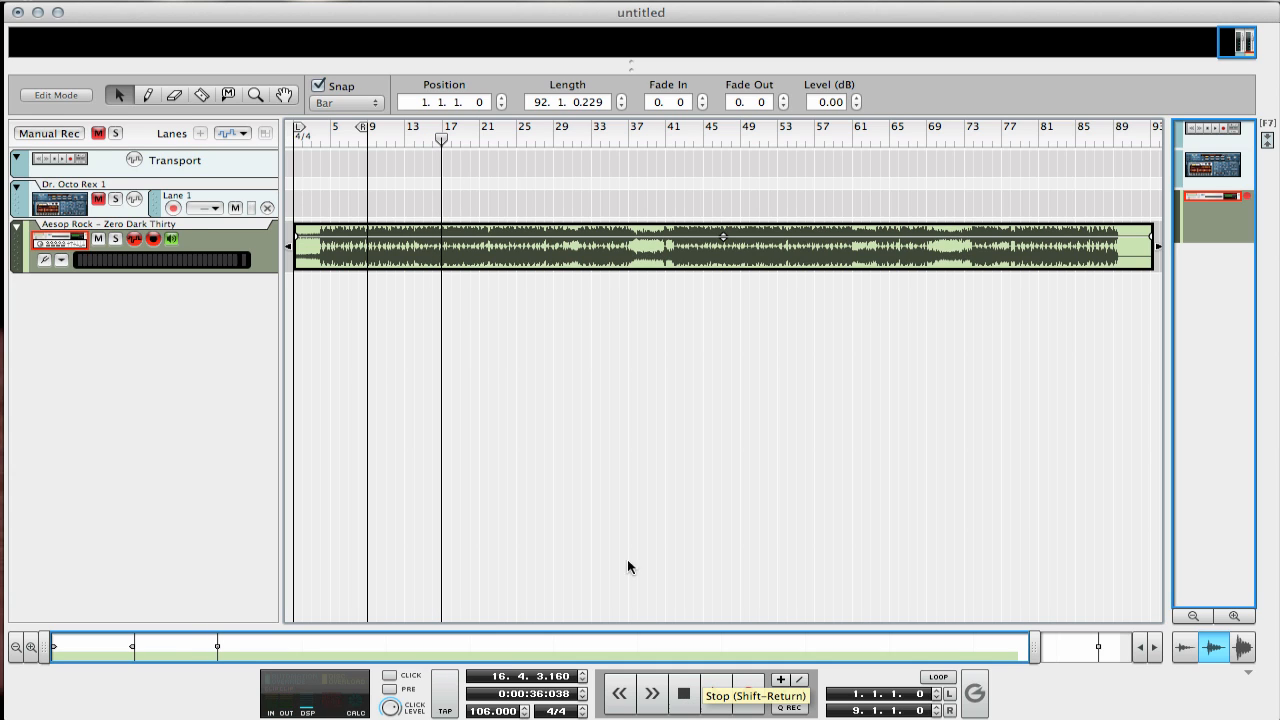
key(Delete)
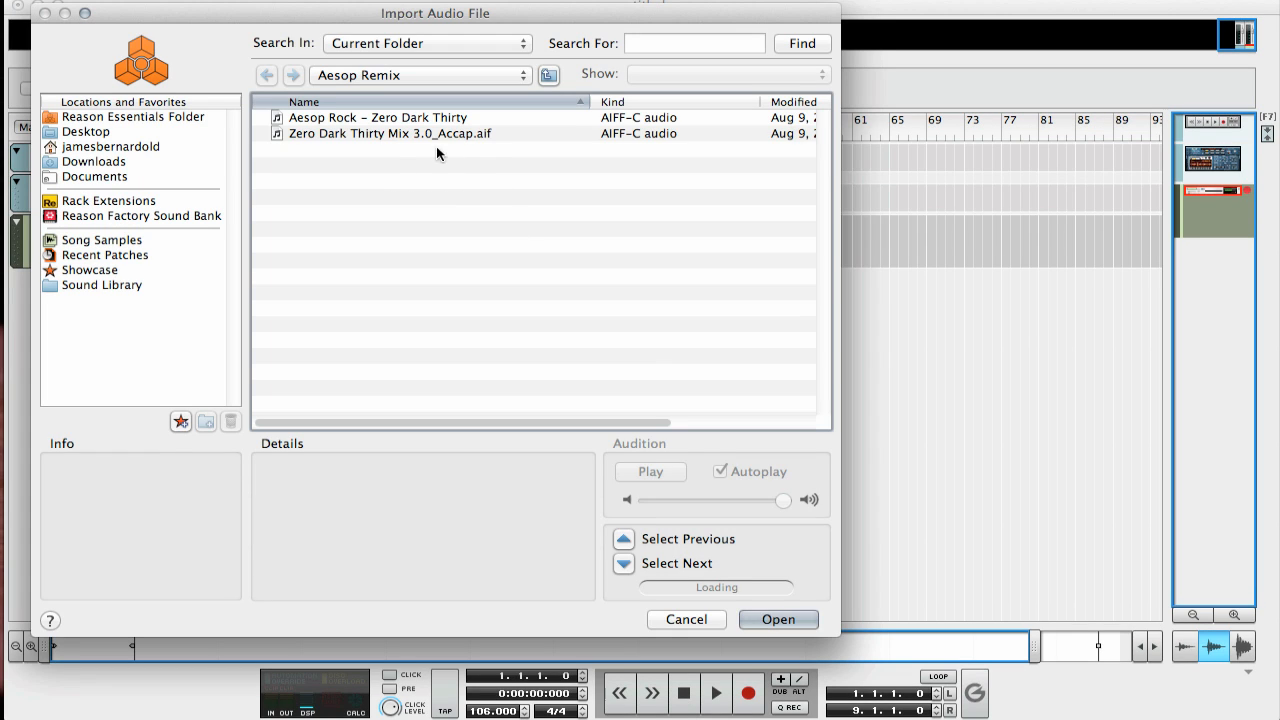
click(407, 131)
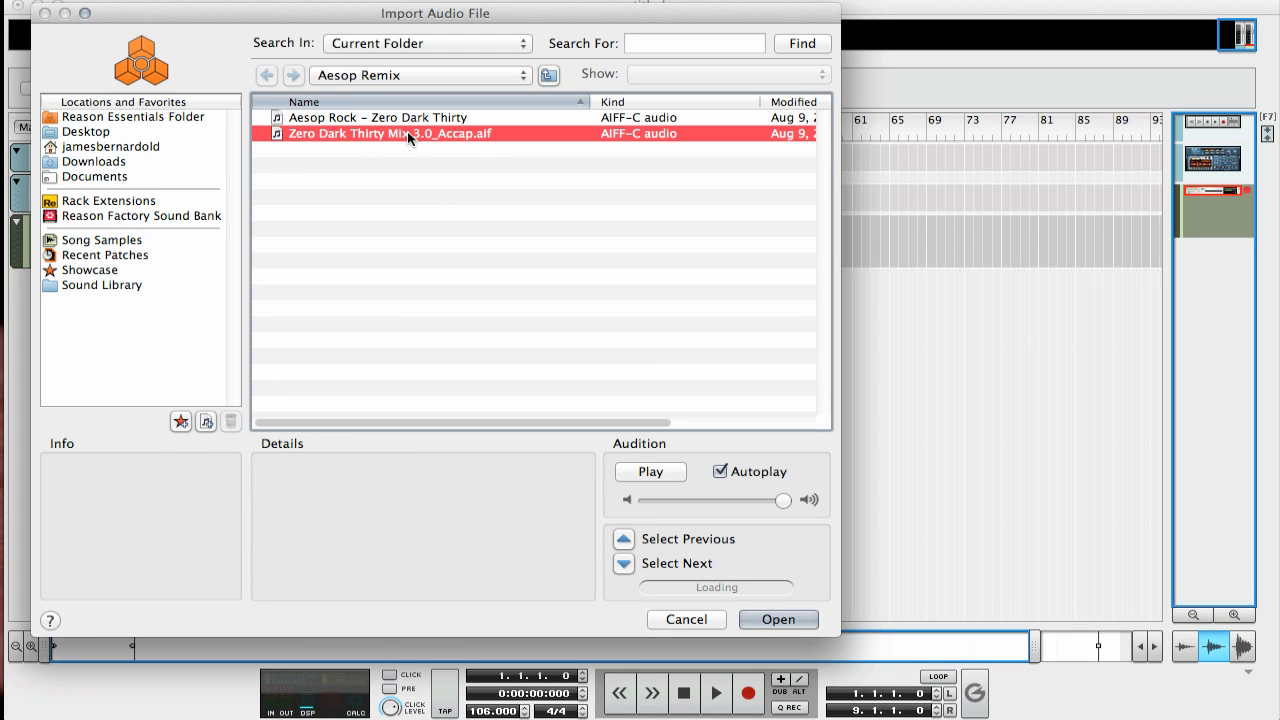
key(Return)
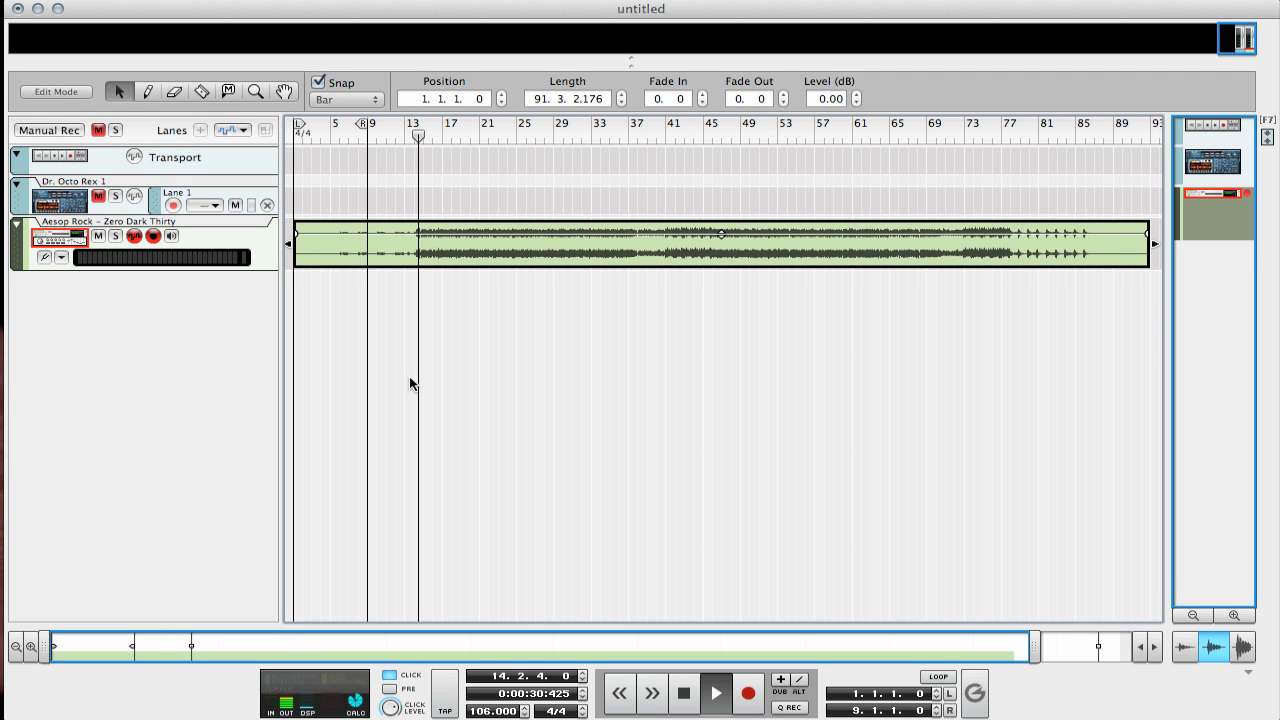
Stop playback, trim the empty start off the acapella clip and place the clip at bar 8.
scroll(409, 376, up, 1)
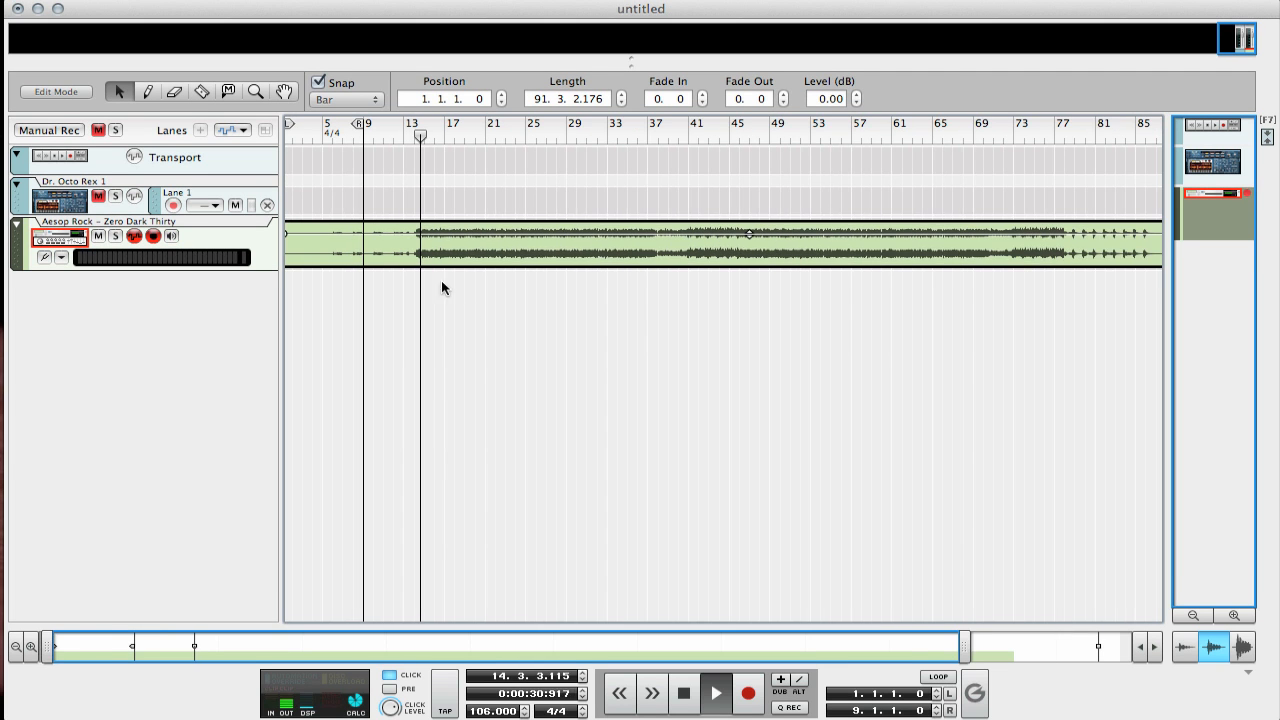
scroll(441, 288, up, 5)
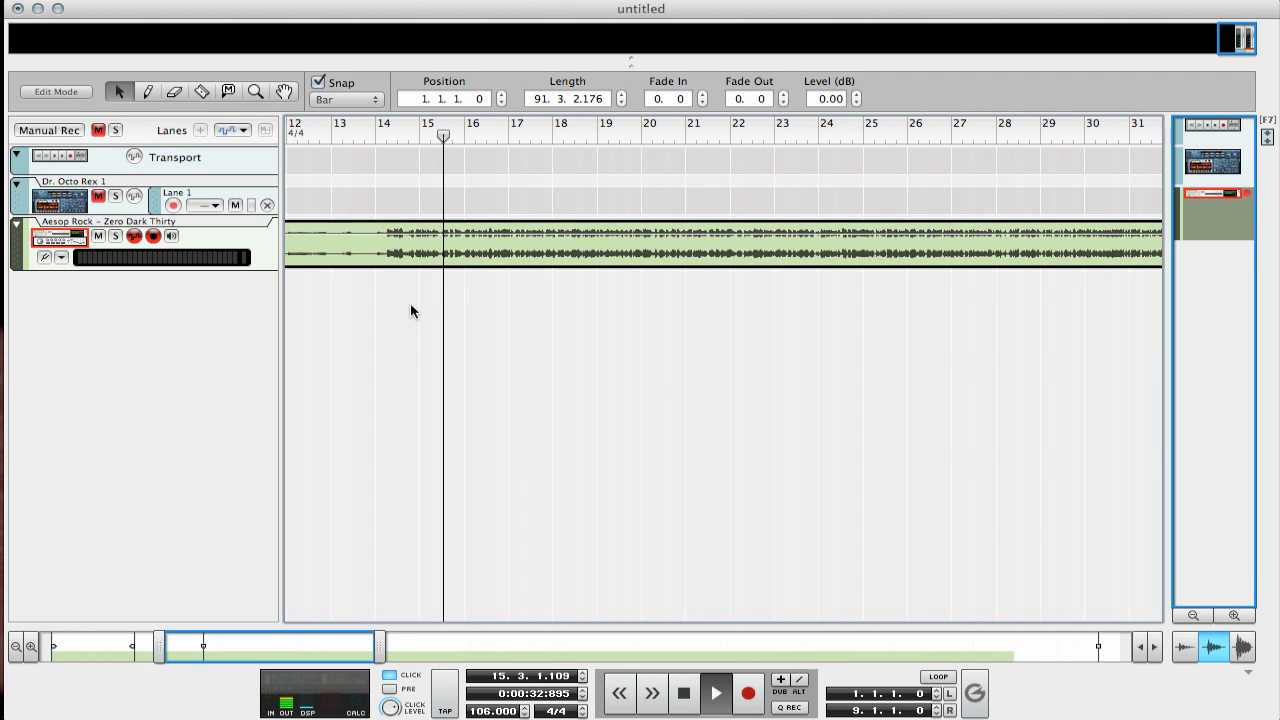
key(space)
scroll(410, 311, left, 10)
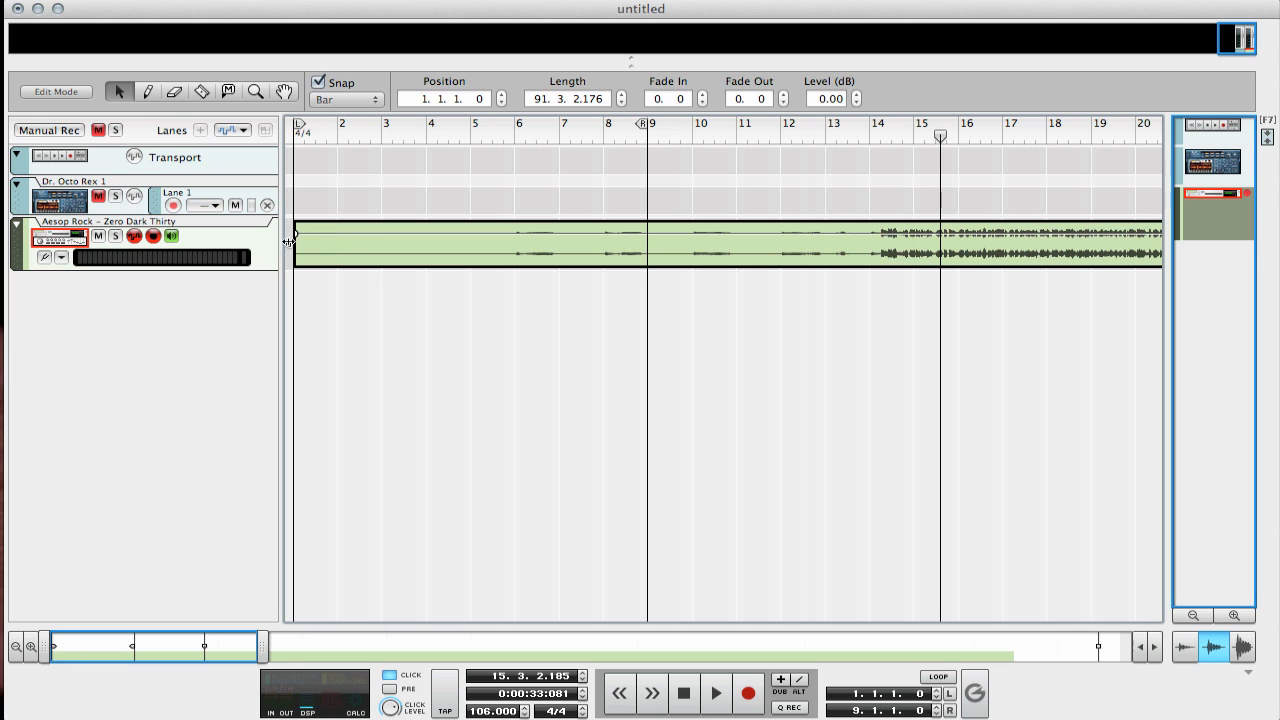
drag(288, 242, 606, 250)
Set the snap grid to 1/16 and shift the acapella clip slightly earlier.
click(348, 99)
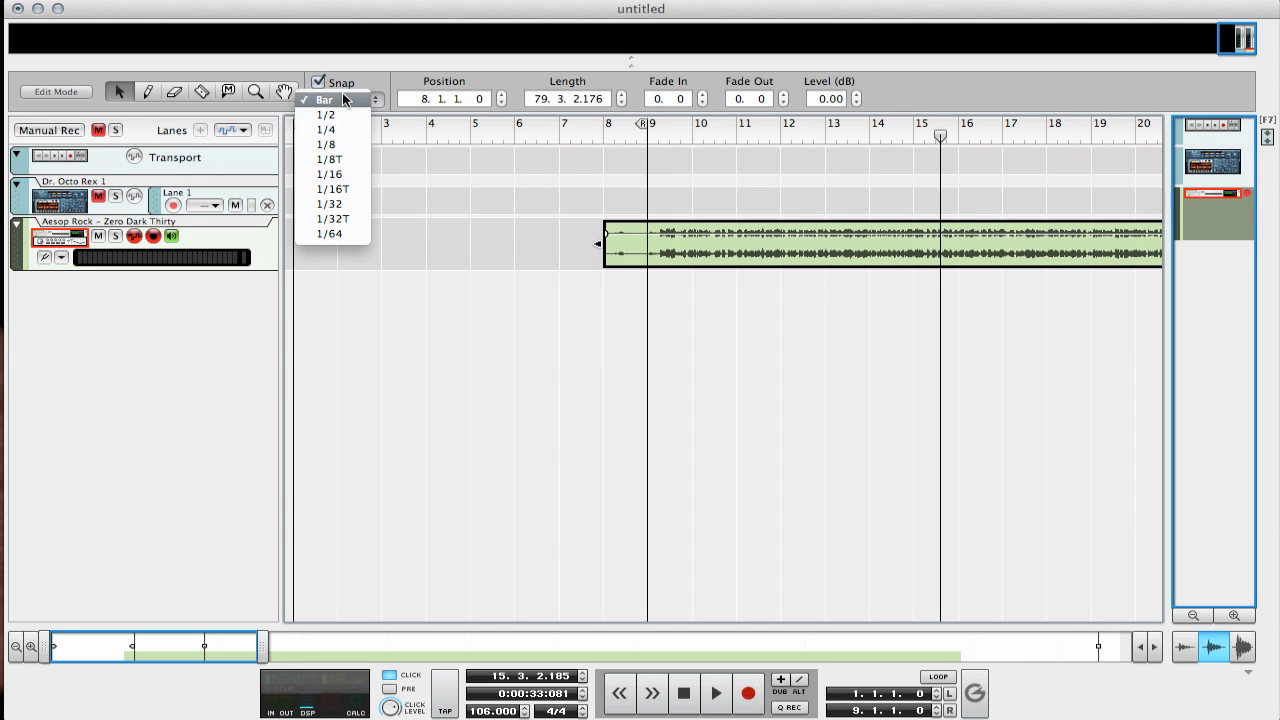
click(340, 176)
drag(830, 254, 814, 251)
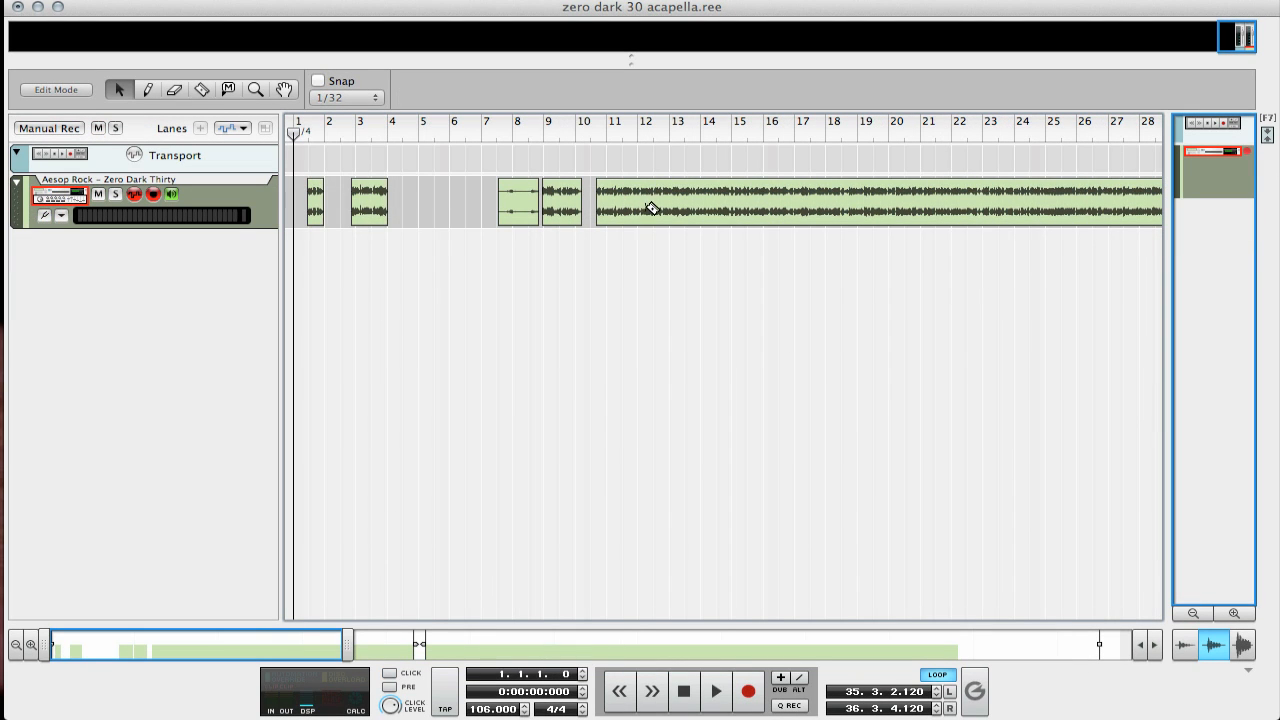
In the zero dark 30 acapella song, split the long clip just before bar 13 with the Razor tool and nudge the second part.
key(r)
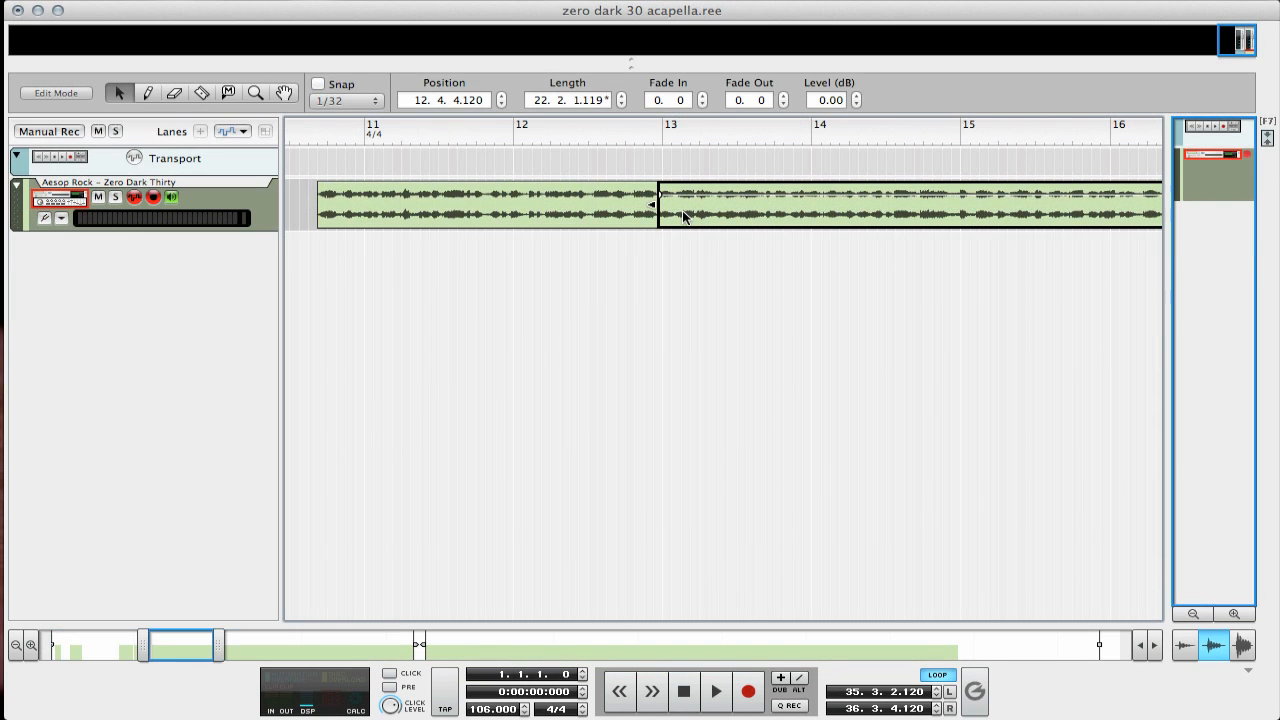
drag(683, 213, 687, 217)
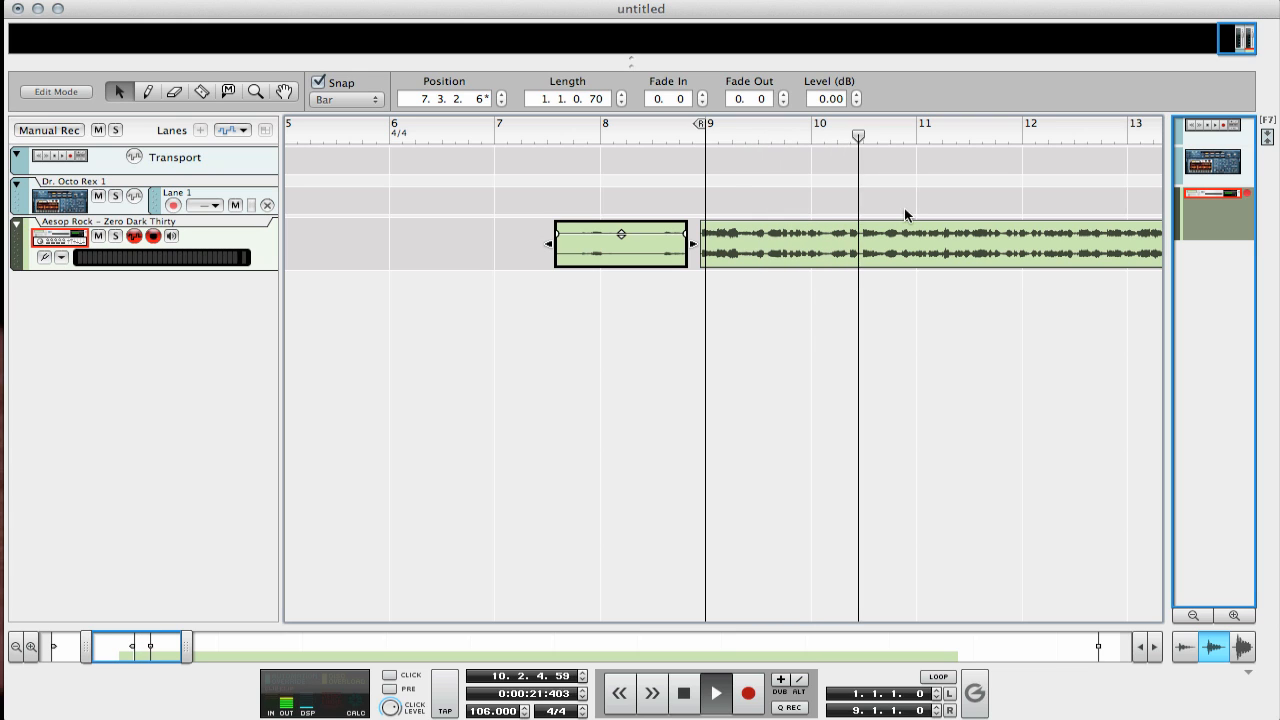
Audition the short vocal clip at position 10. 1. 4. 0 and the phrase clip at 35. 3. 2.120 in a loop, stopping playback after each.
key(space)
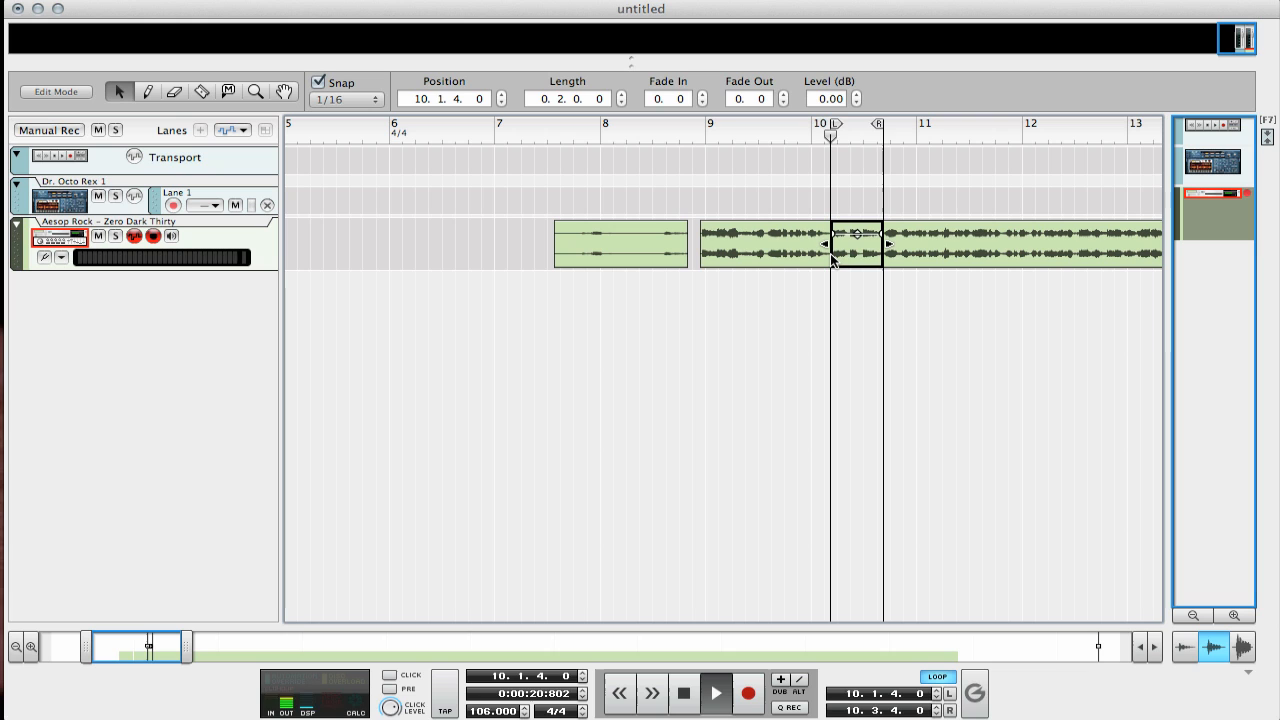
key(space)
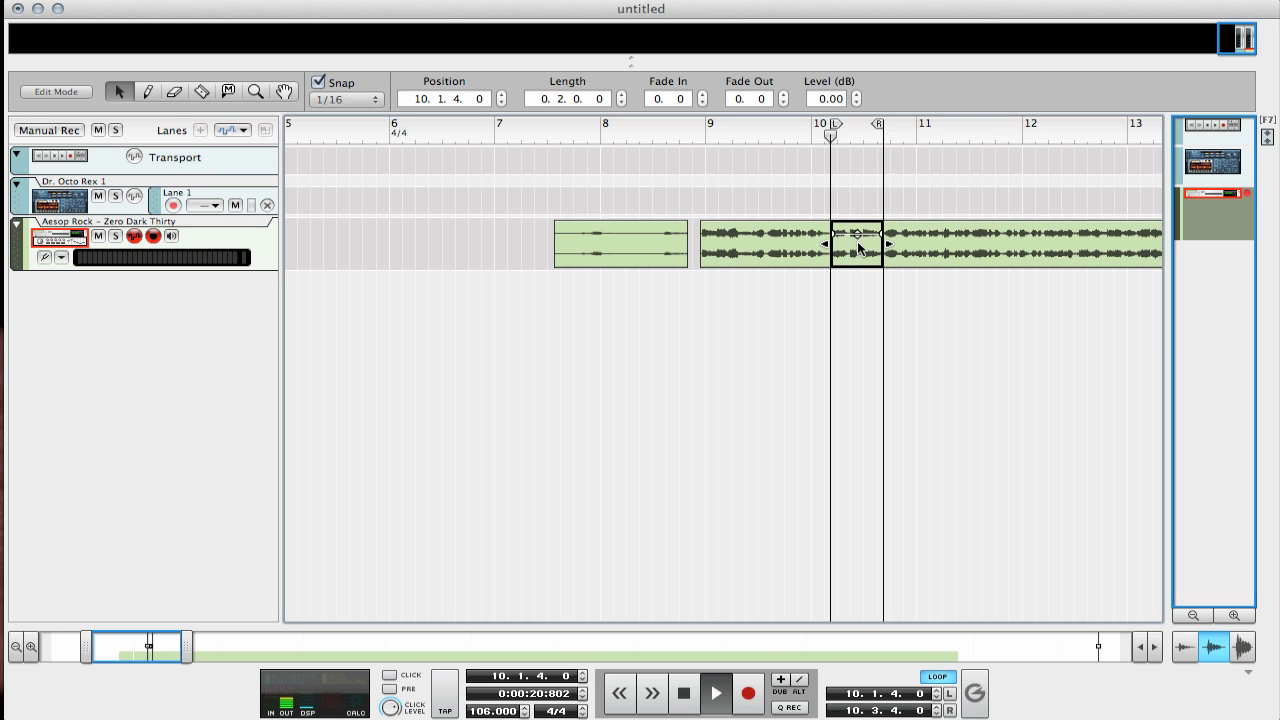
key(space)
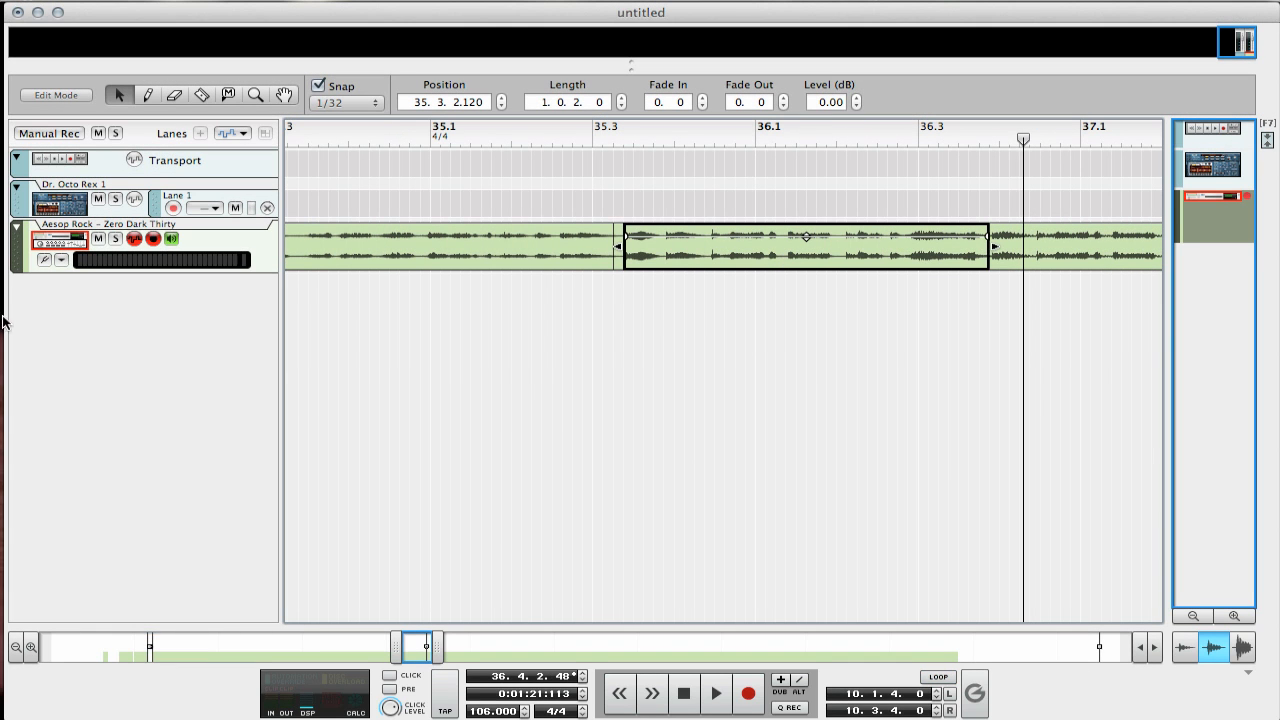
key(space)
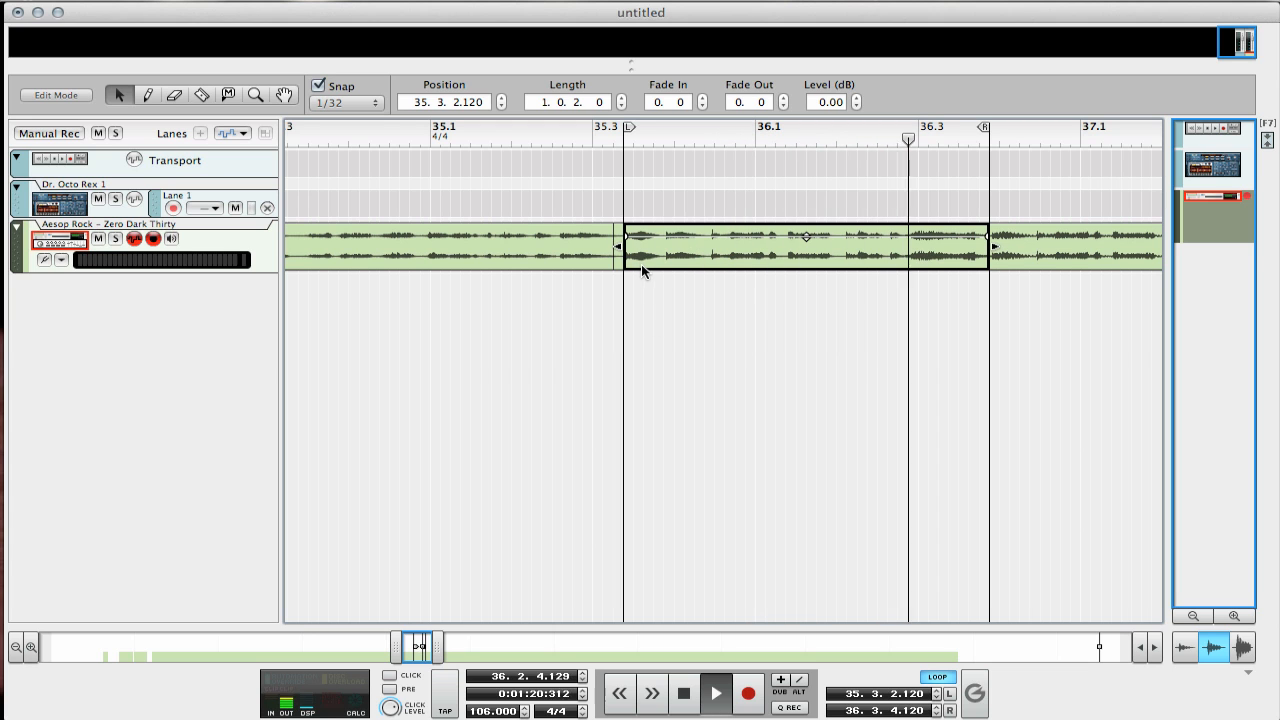
key(space)
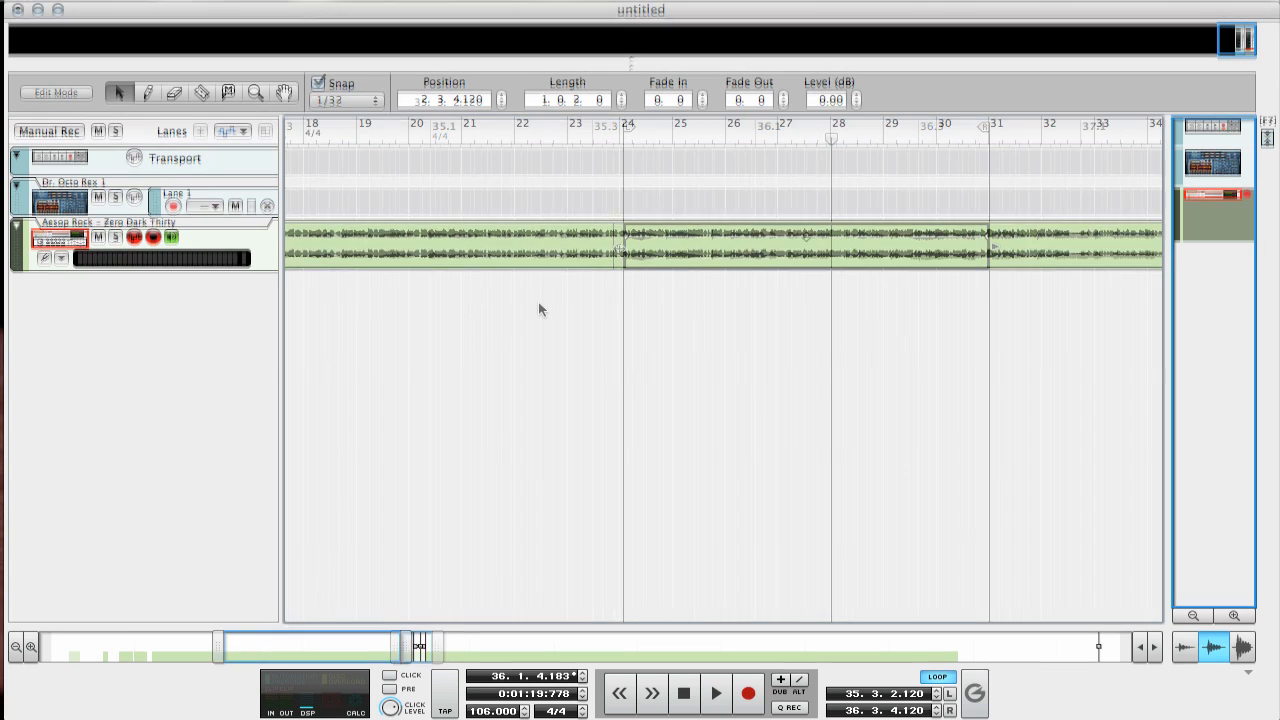
Near the song start, move the longer phrase clip to position 2. 4. 3. 0 and the short half-bar clip at bar 6 into bar 1.
scroll(538, 308, left, 10)
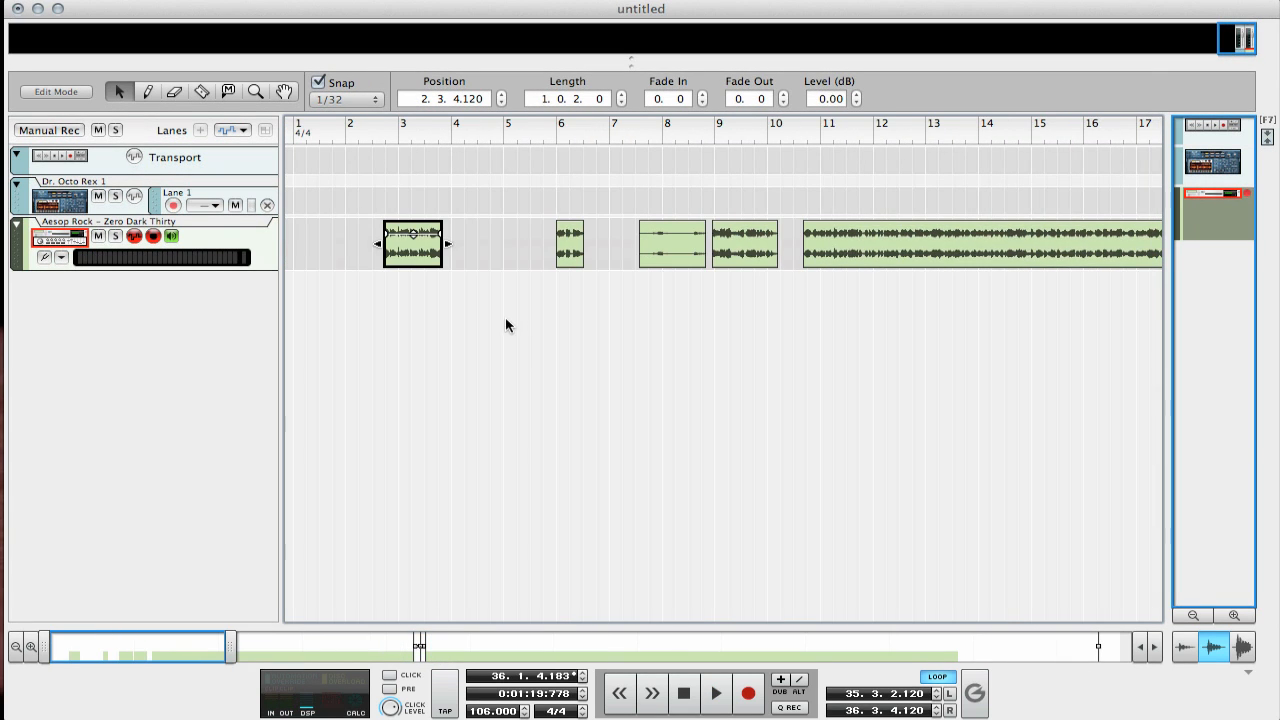
key(h)
key(h)
key(h)
key(h)
key(h)
key(h)
key(h)
key(h)
key(h)
key(h)
key(h)
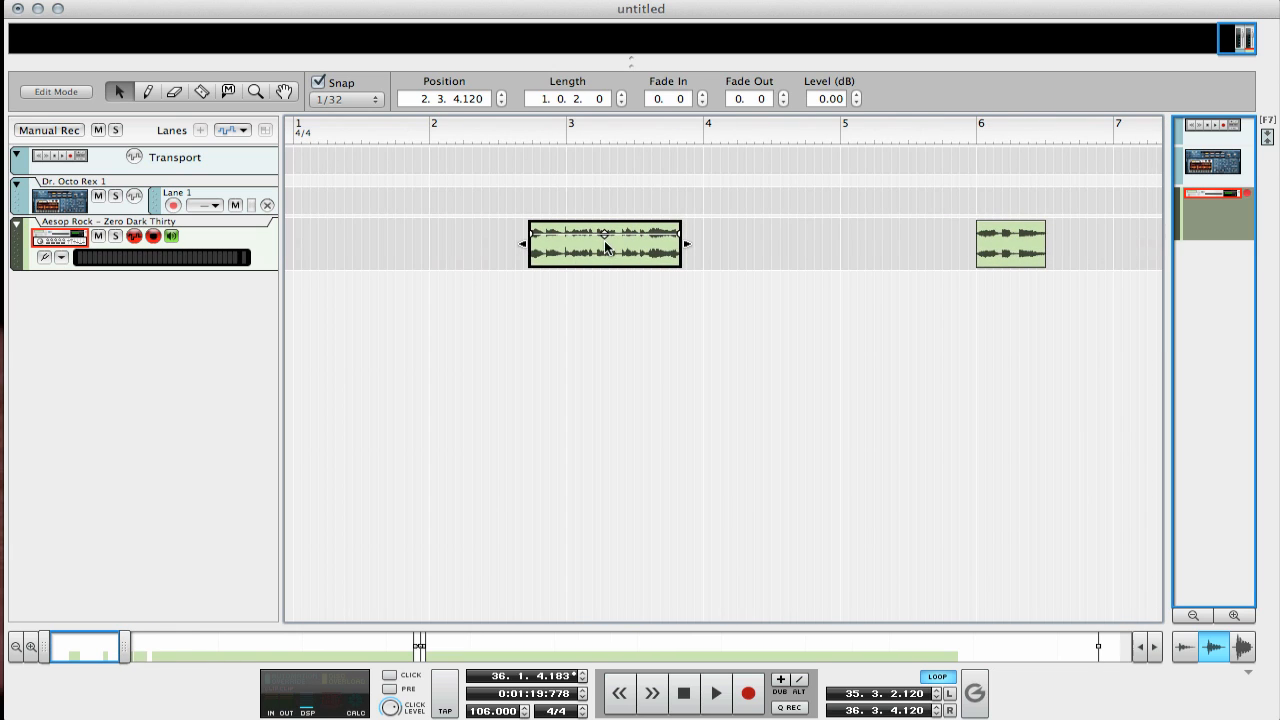
drag(605, 247, 628, 249)
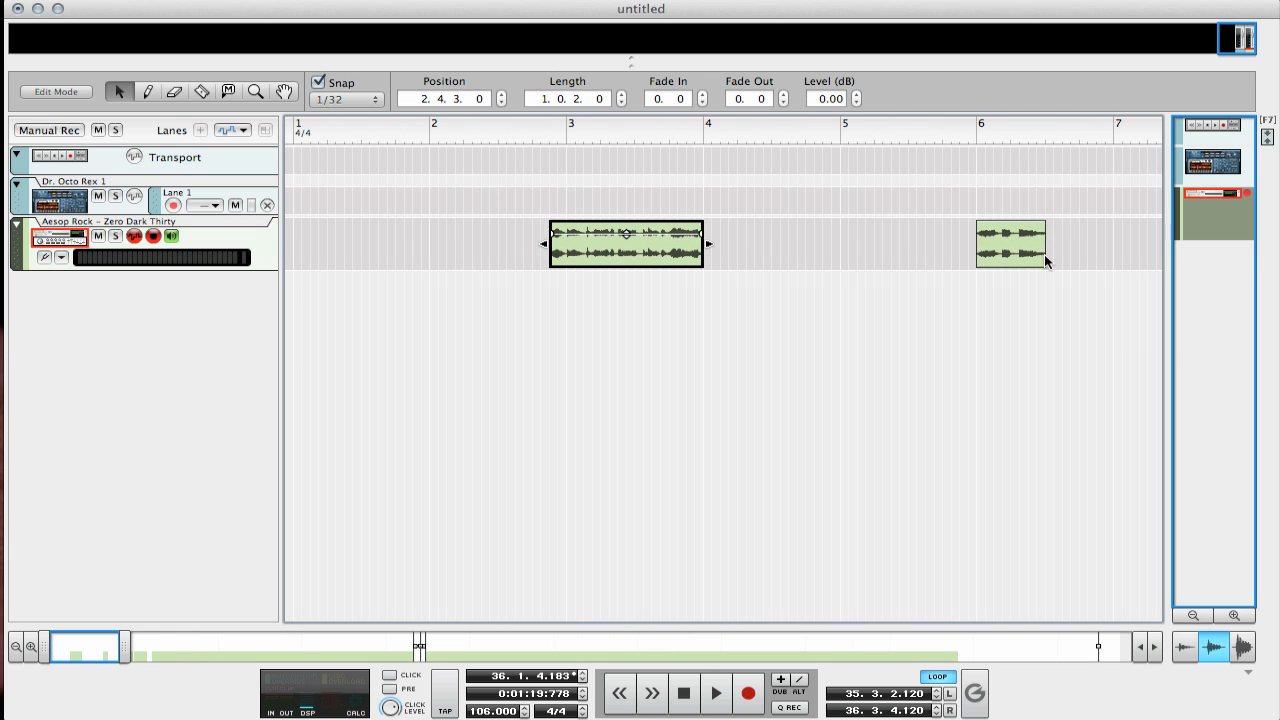
drag(1030, 254, 403, 257)
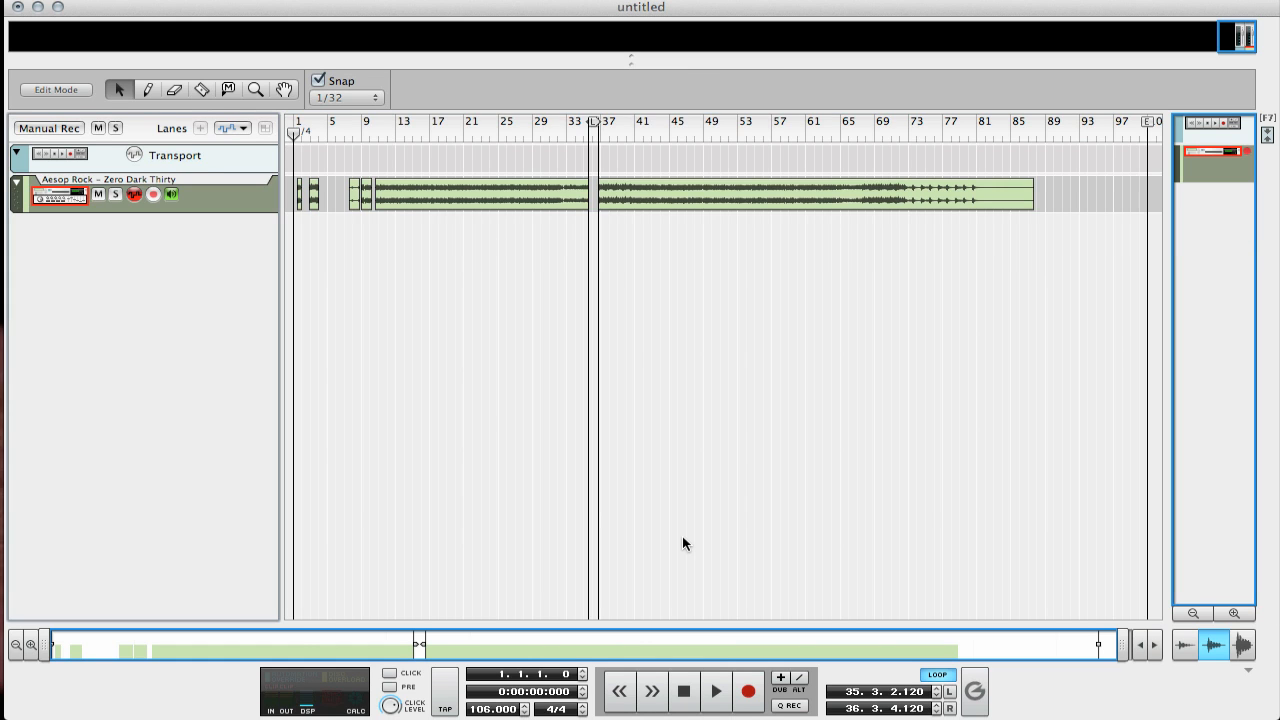
Save the song on the Desktop as zero dark 30 acapella in Reason Essentials Song File format.
key(super+s)
text(zero dark 30)
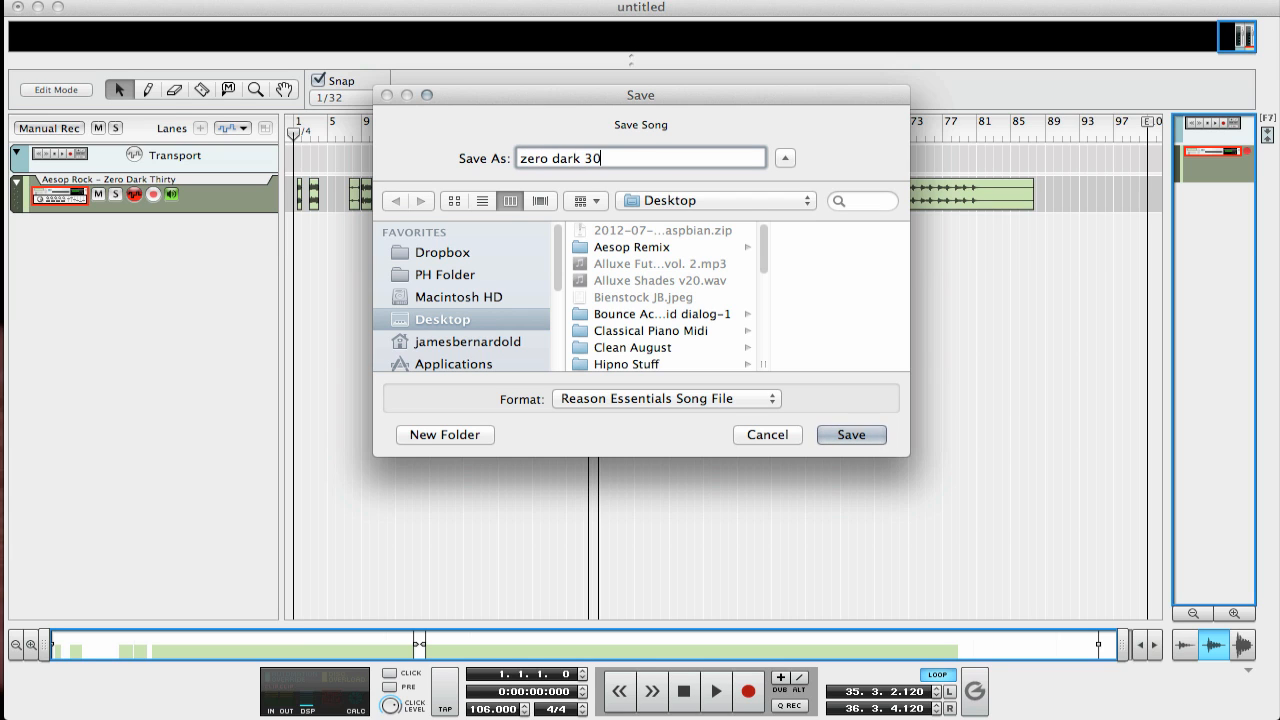
text( acapella)
key(Return)
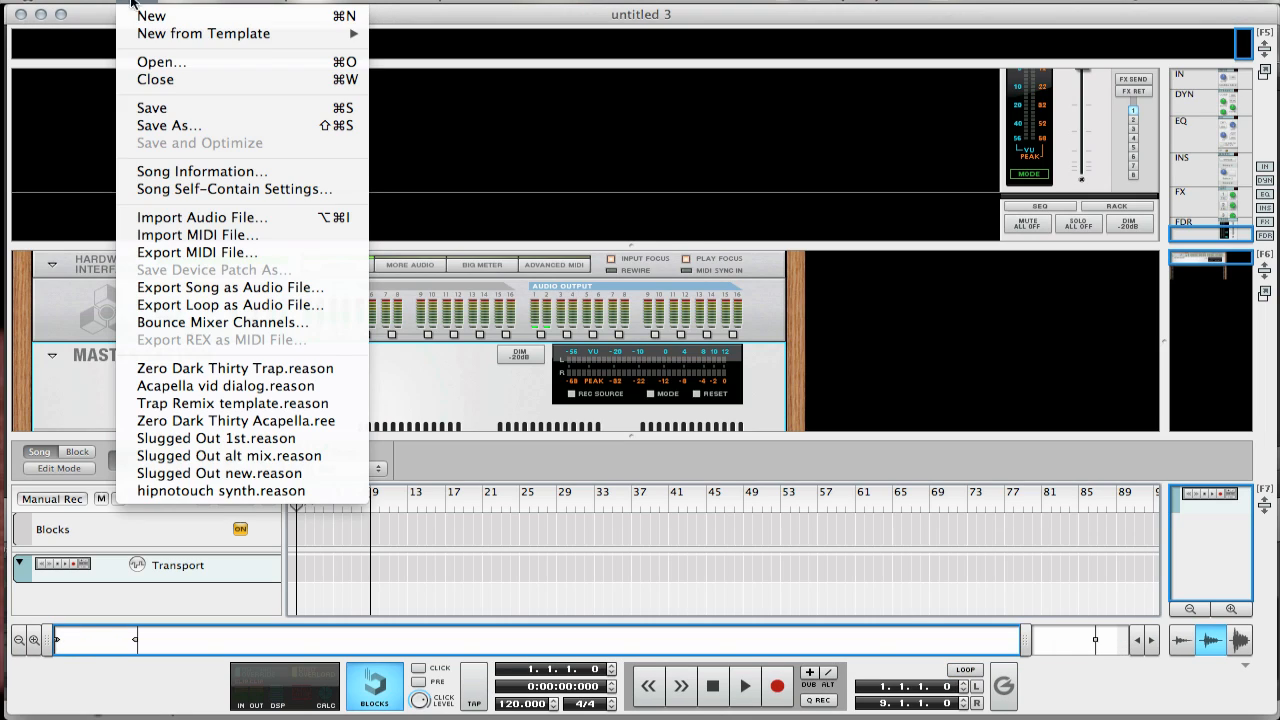
Open the song zero dark 30 acapella.ree and set the playback position in the Trap Remix template song to about bar 9.
click(165, 62)
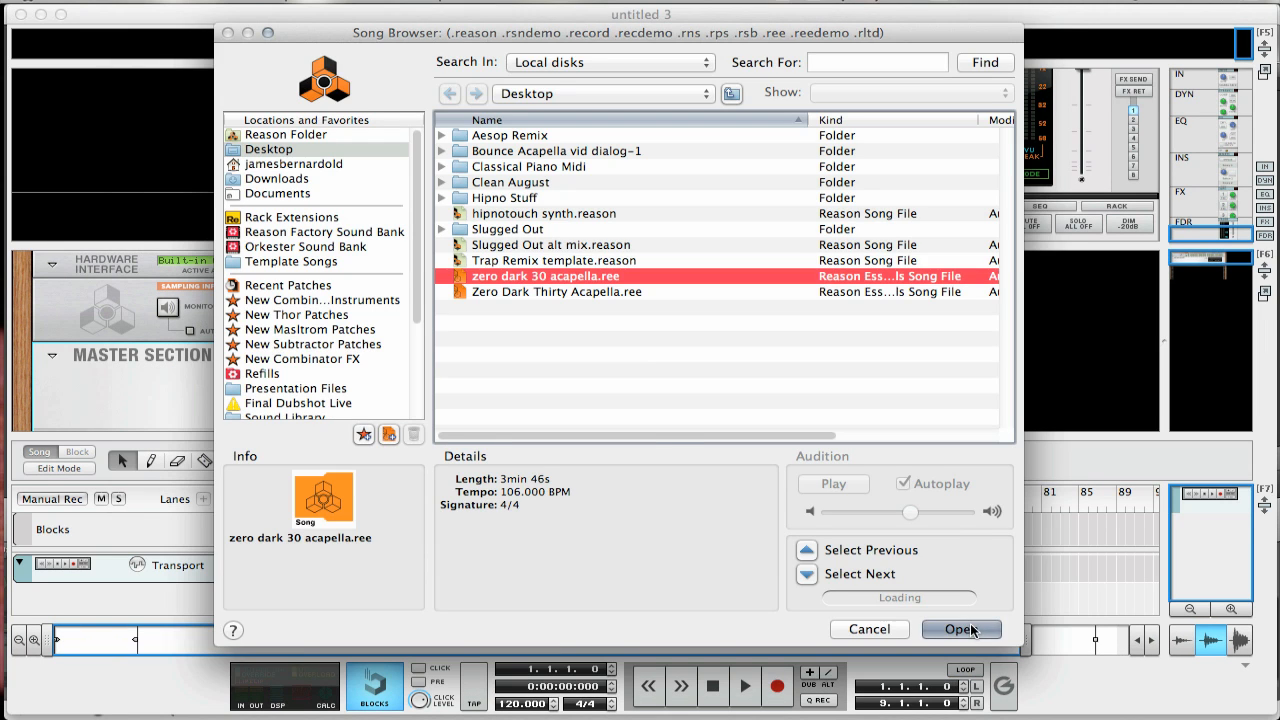
click(960, 629)
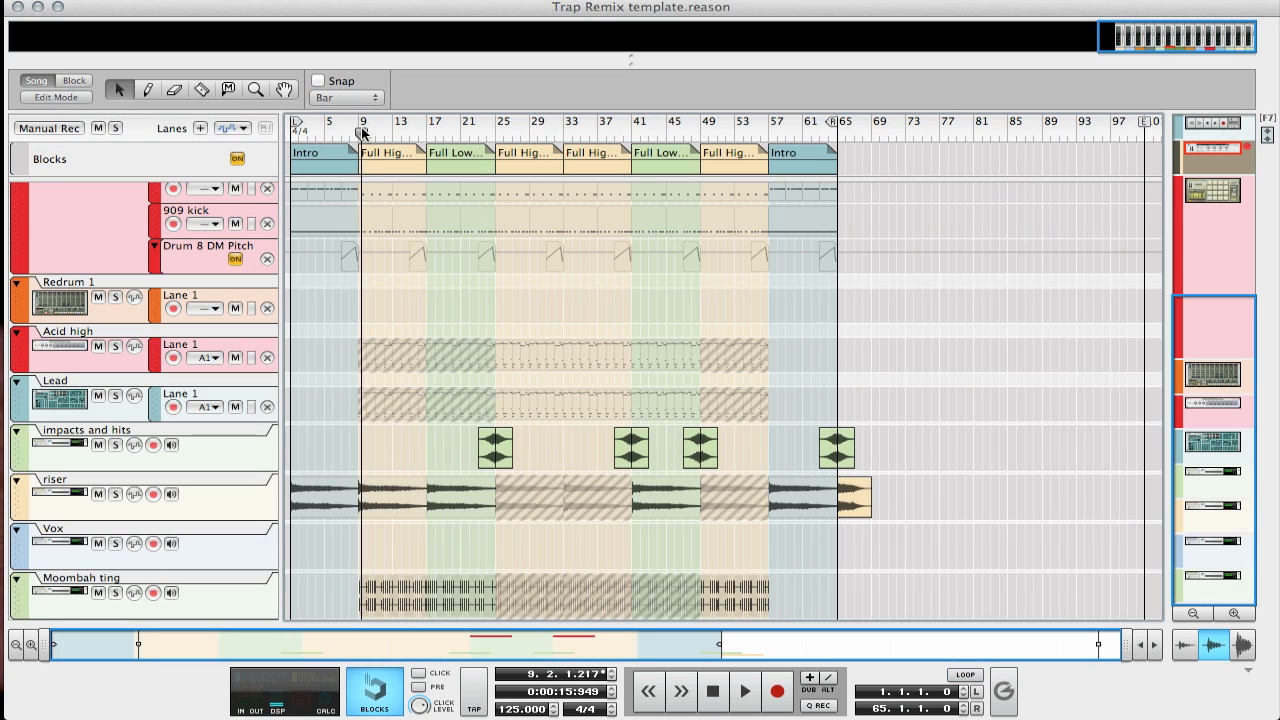
drag(364, 131, 362, 134)
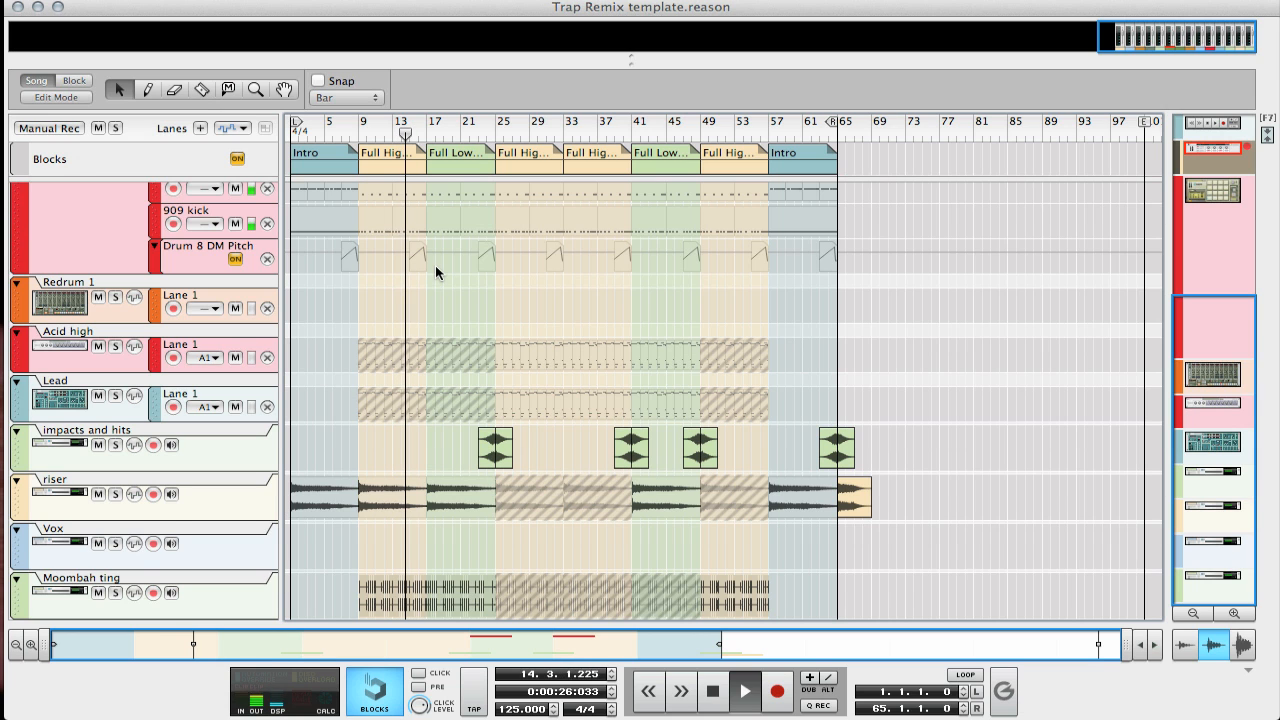
Switch to the zero dark 30 acapella song and copy its vocal track together with the device.
key(ctrl+Down)
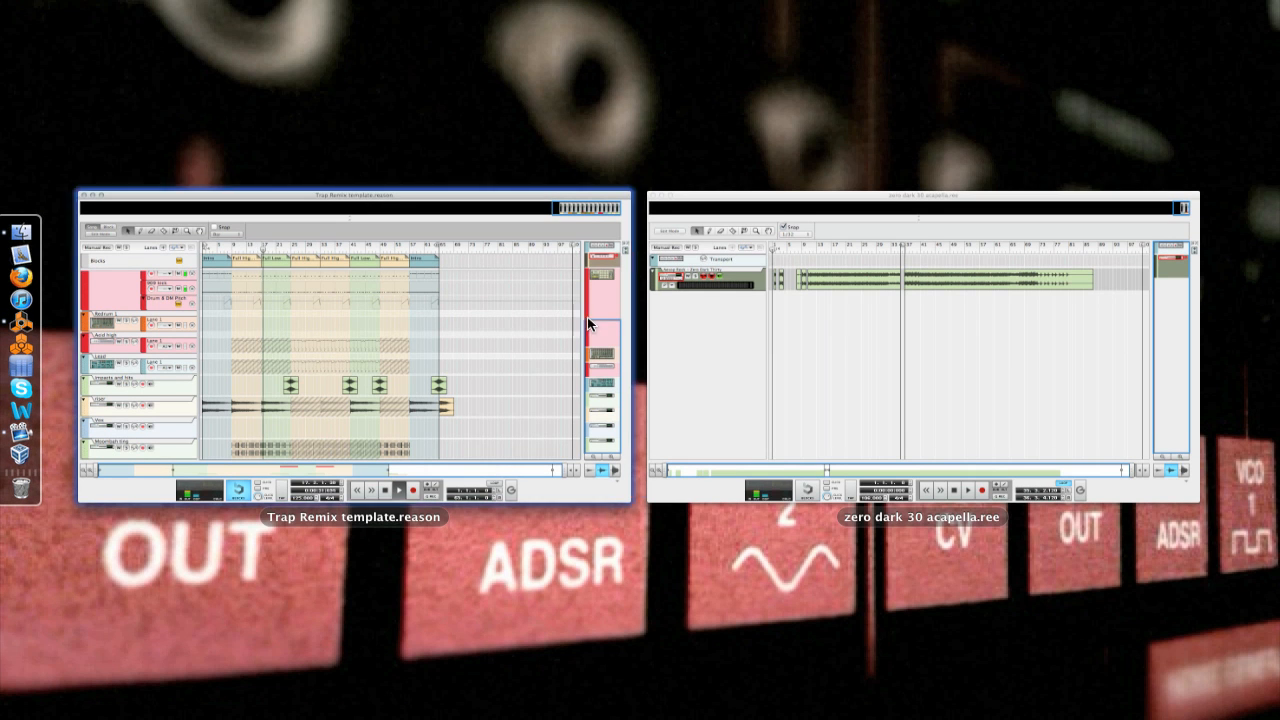
click(850, 320)
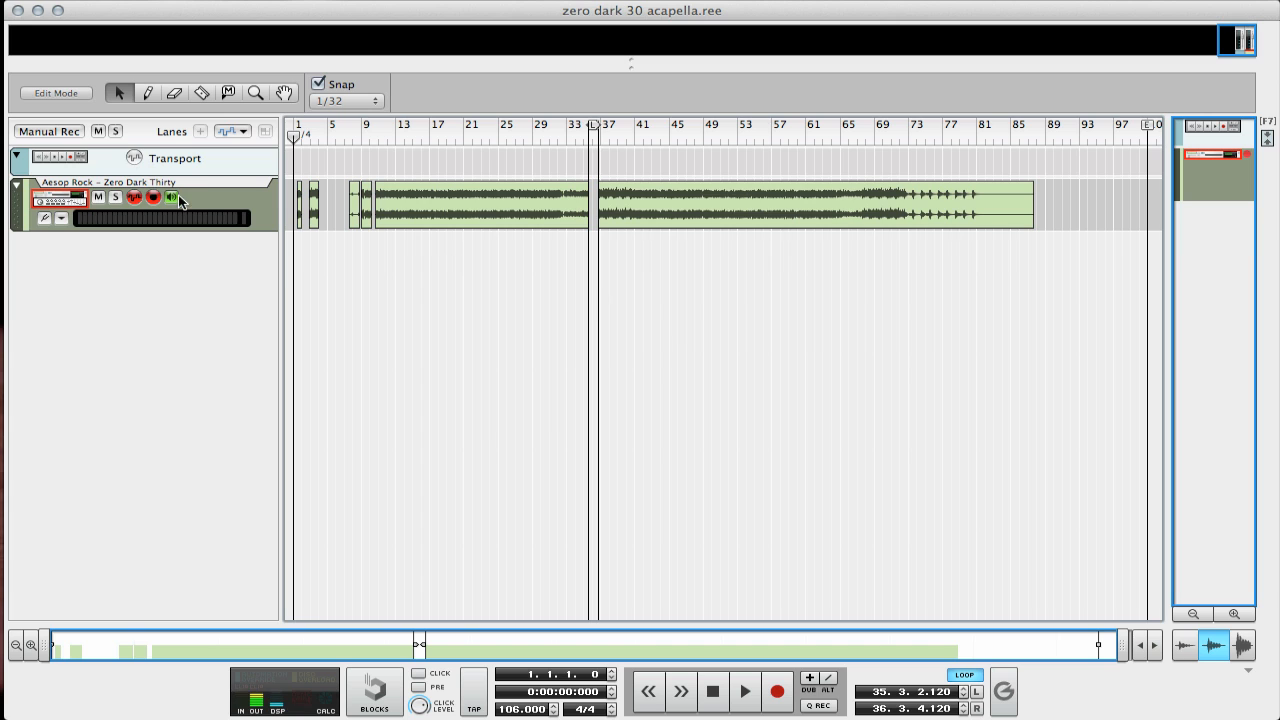
right_click(160, 198)
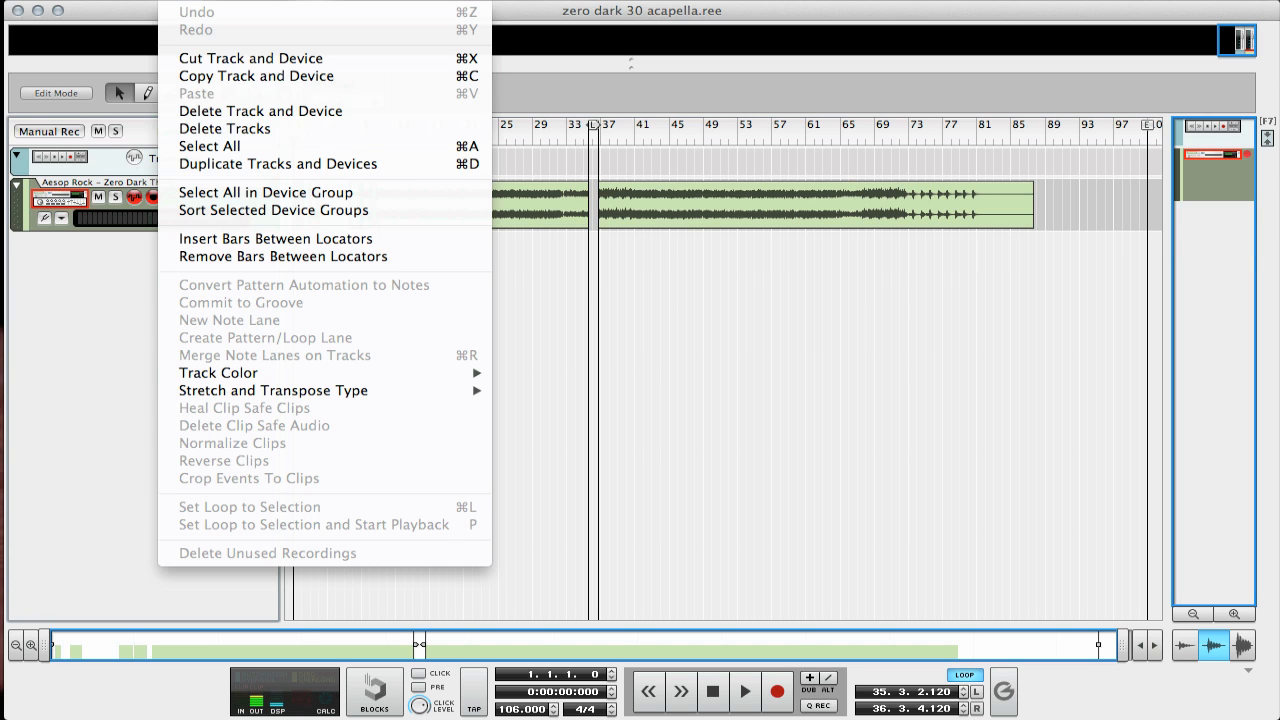
click(203, 75)
Switch to Trap Remix template.reason and paste the copied vocal track and device.
key(F3)
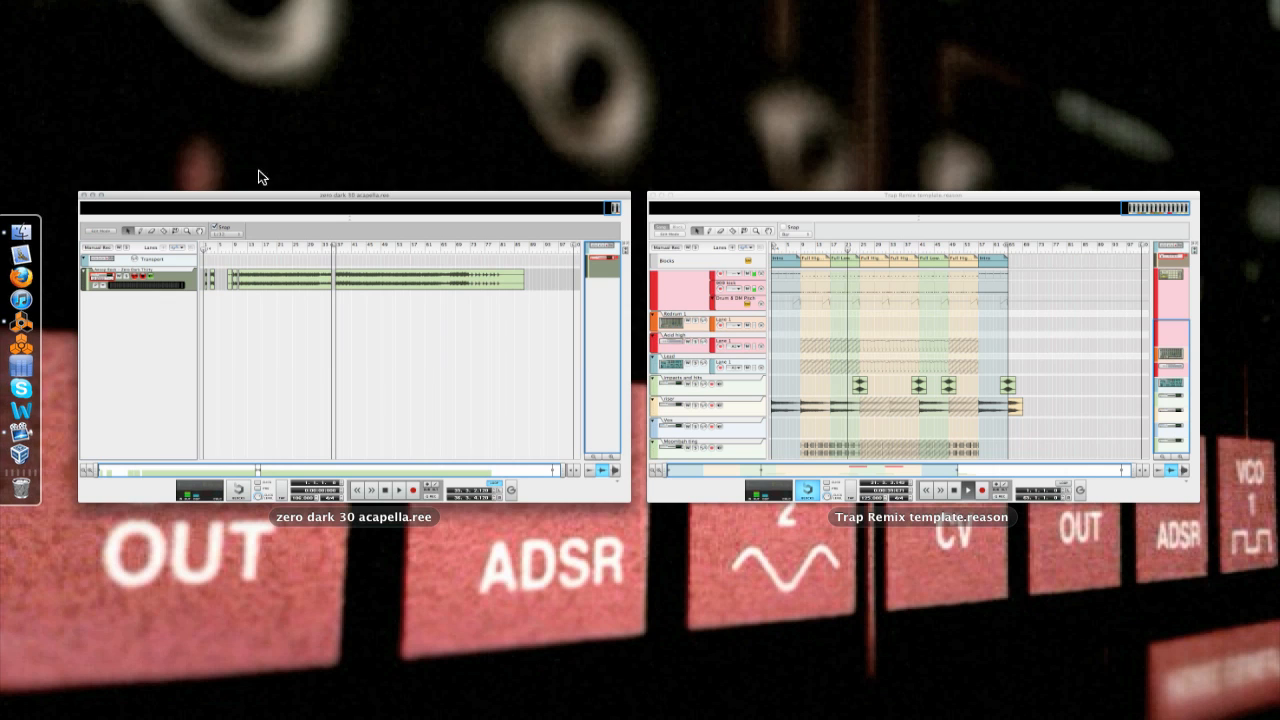
click(889, 380)
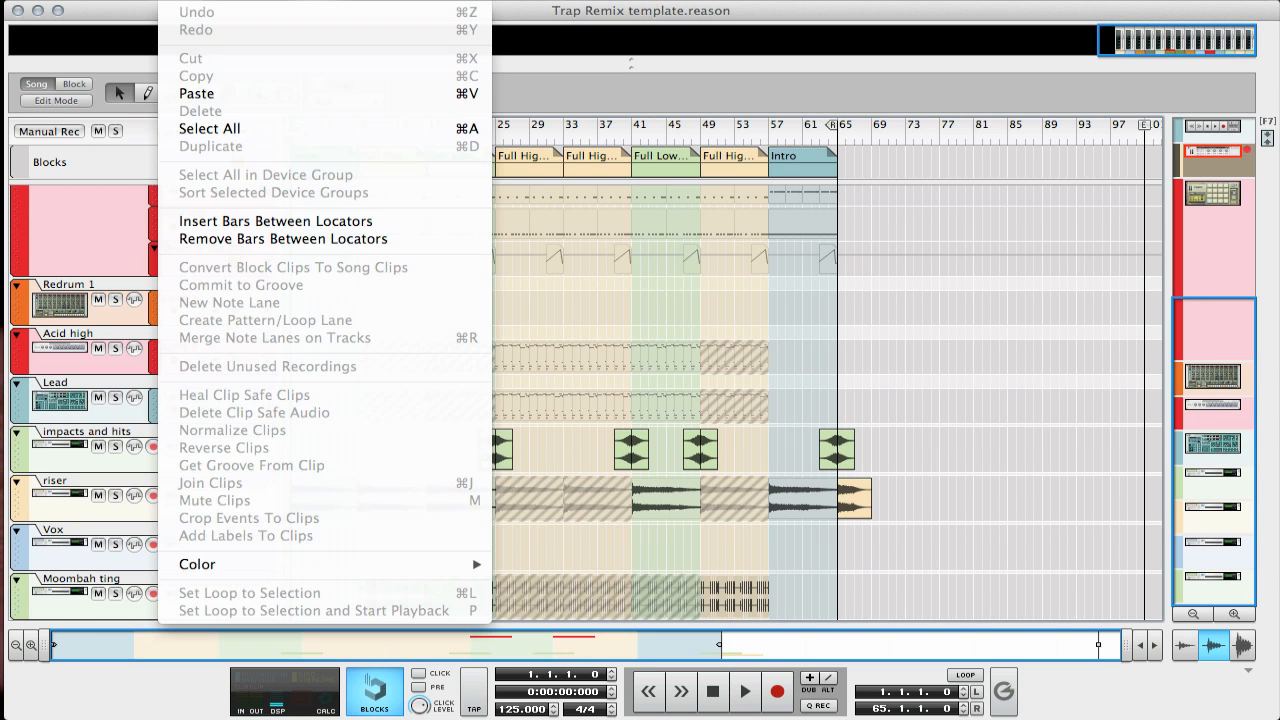
click(200, 94)
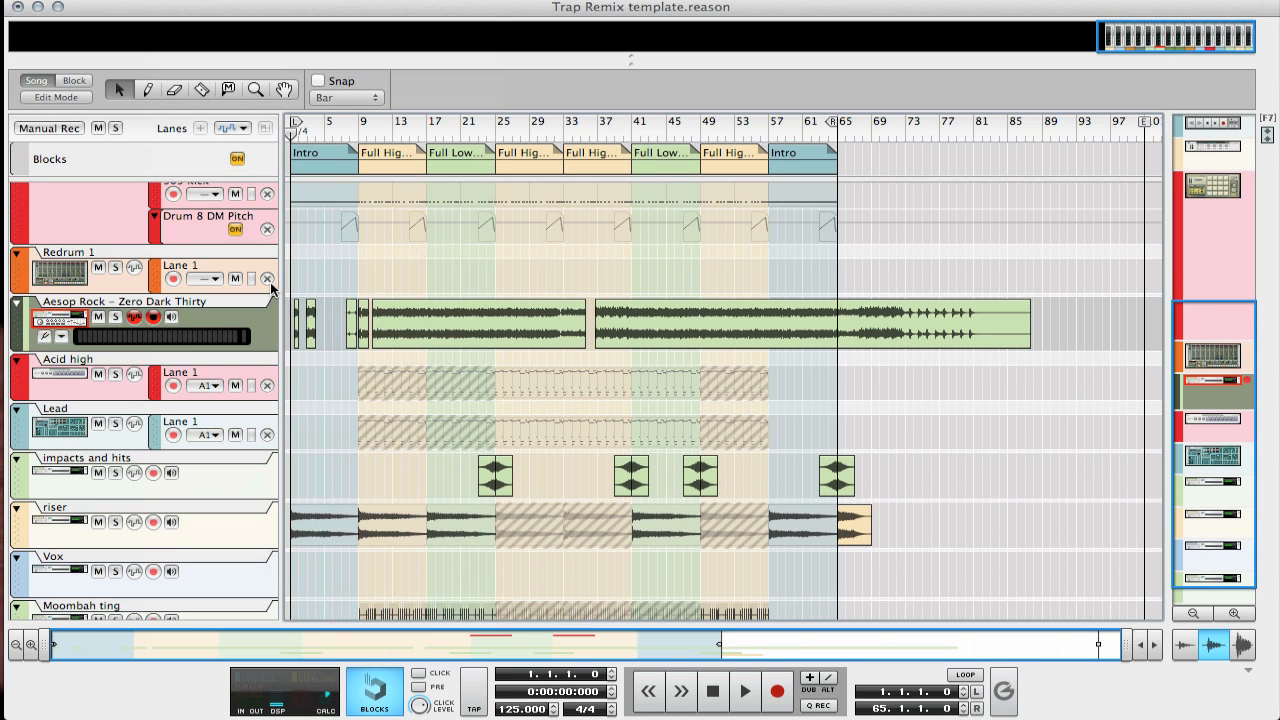
Play the pasted vocal track against the template from about bar 10, and stop playback.
click(372, 125)
key(space)
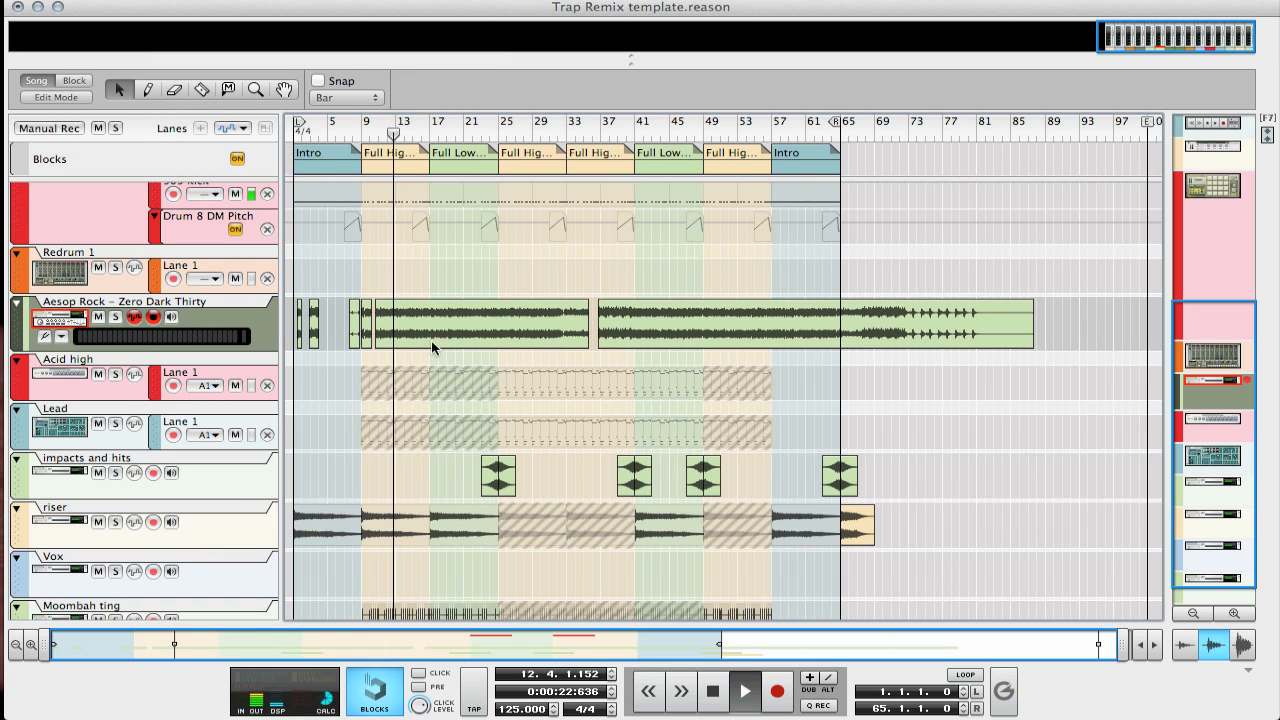
key(space)
Scale the tempo of the long vocal clip at position 10. 3. 4. 0 to double and back with half, and close the Tool Window.
click(508, 340)
key(F8)
click(1030, 484)
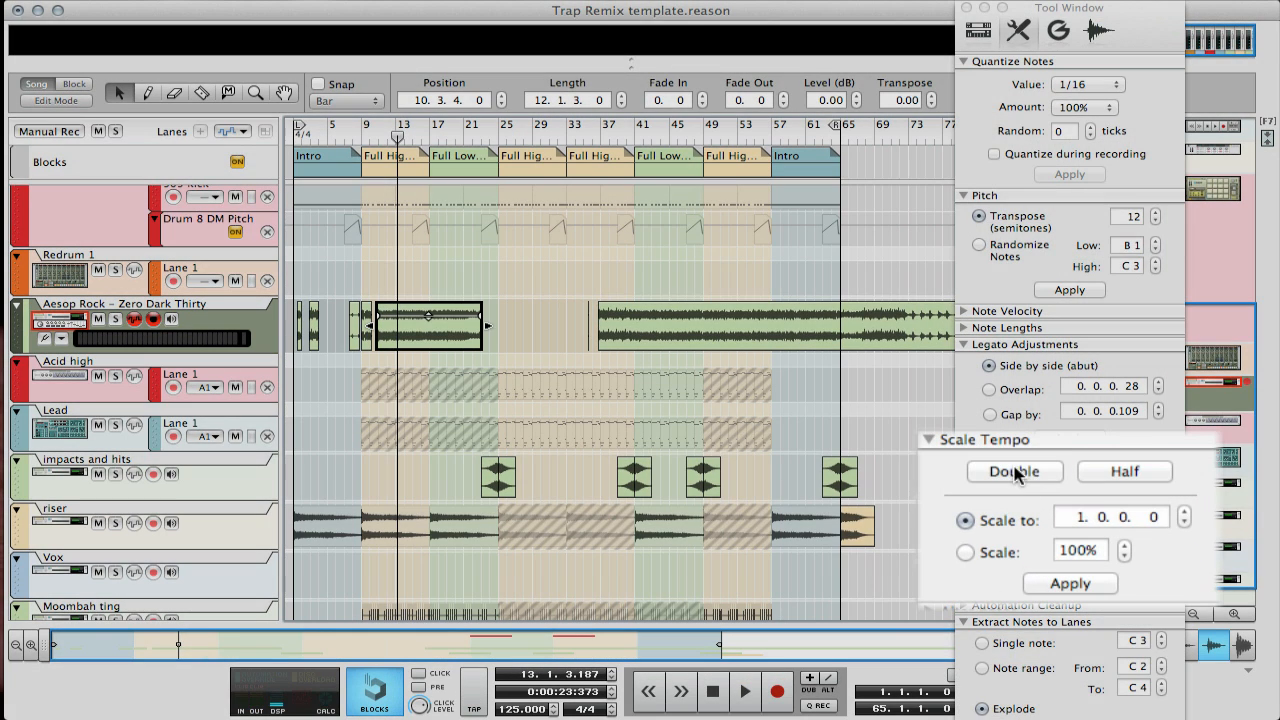
click(1132, 480)
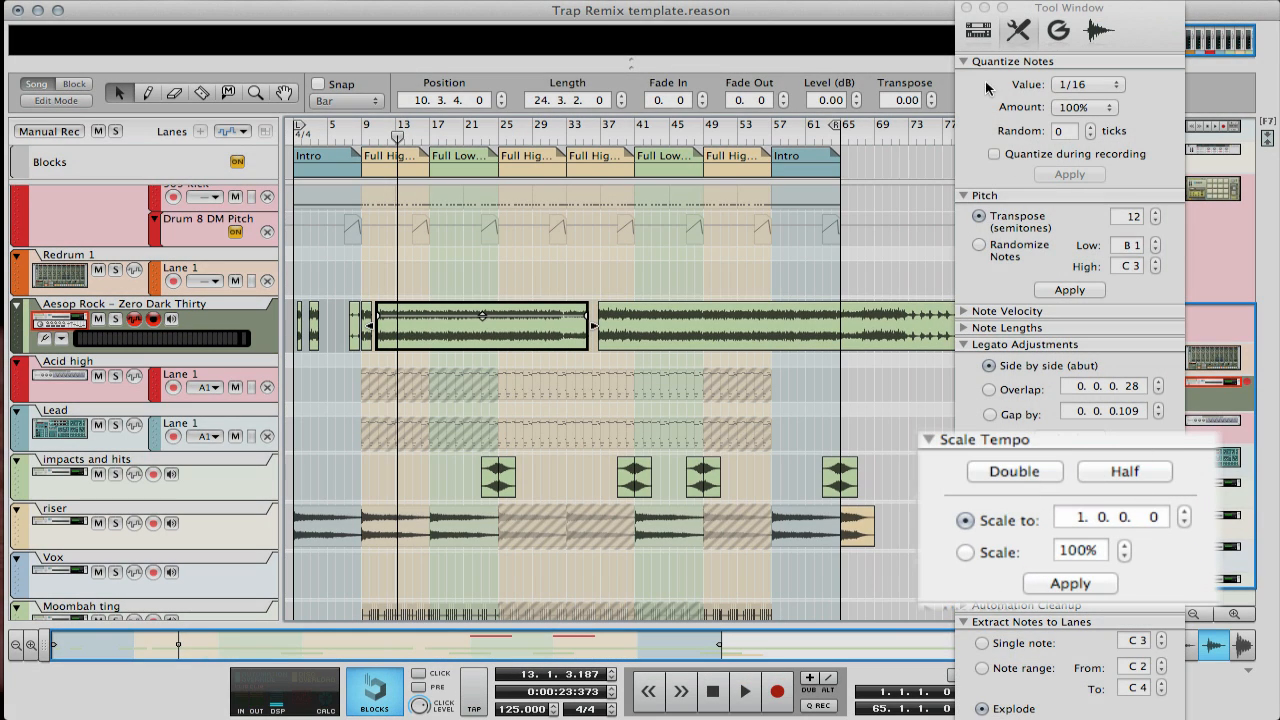
key(F8)
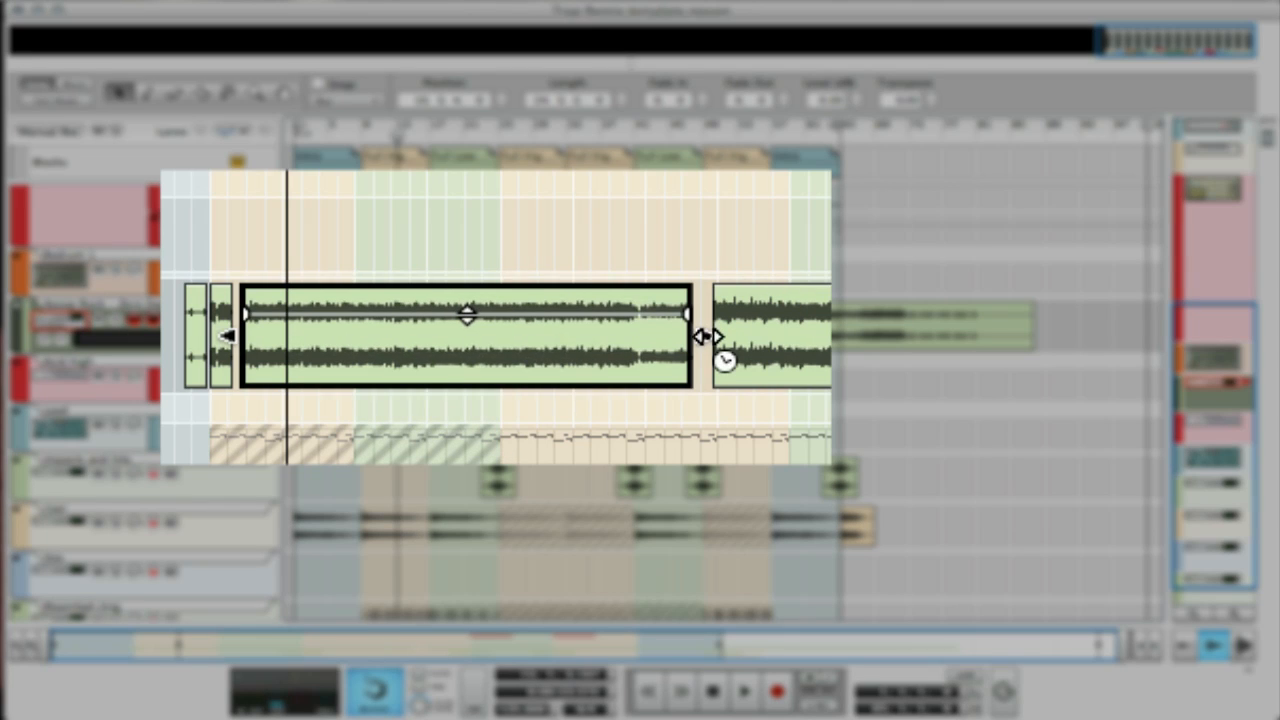
Time-stretch the long vocal clip slightly shorter and shift the phrase clip at position 8. 4. 3. 0 about one bar later.
mouse_move(705, 366)
mouse_down()
mouse_move(458, 370)
mouse_move(686, 366)
mouse_up()
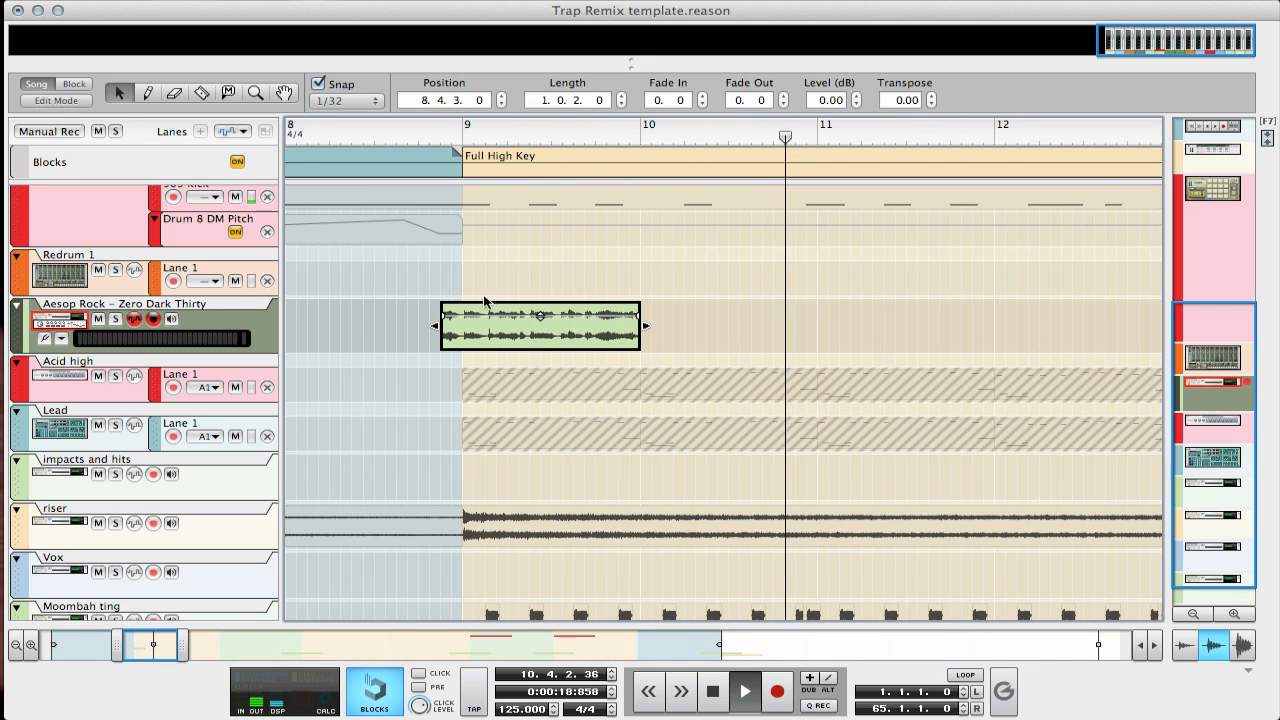
drag(476, 336, 650, 340)
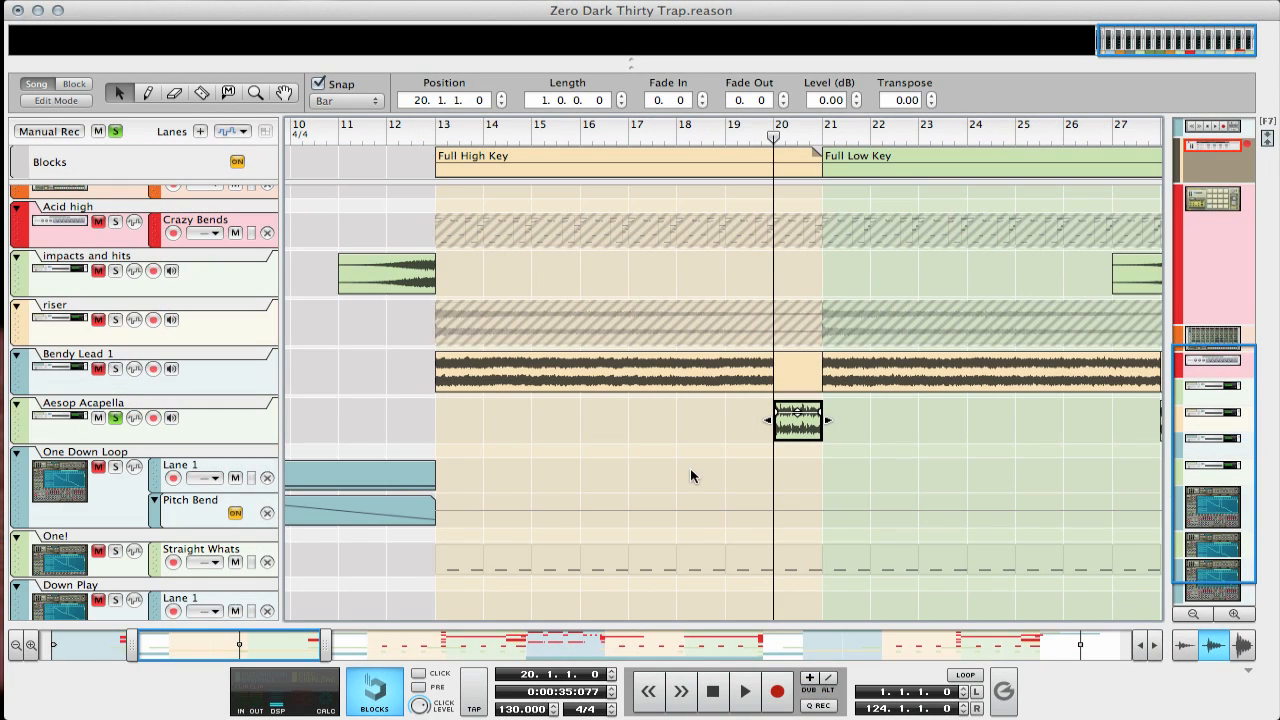
In Zero Dark Thirty Trap.reason, bounce the Aesop Acapella clip at bar 20 to a new sample and open that sample for editing.
right_click(796, 420)
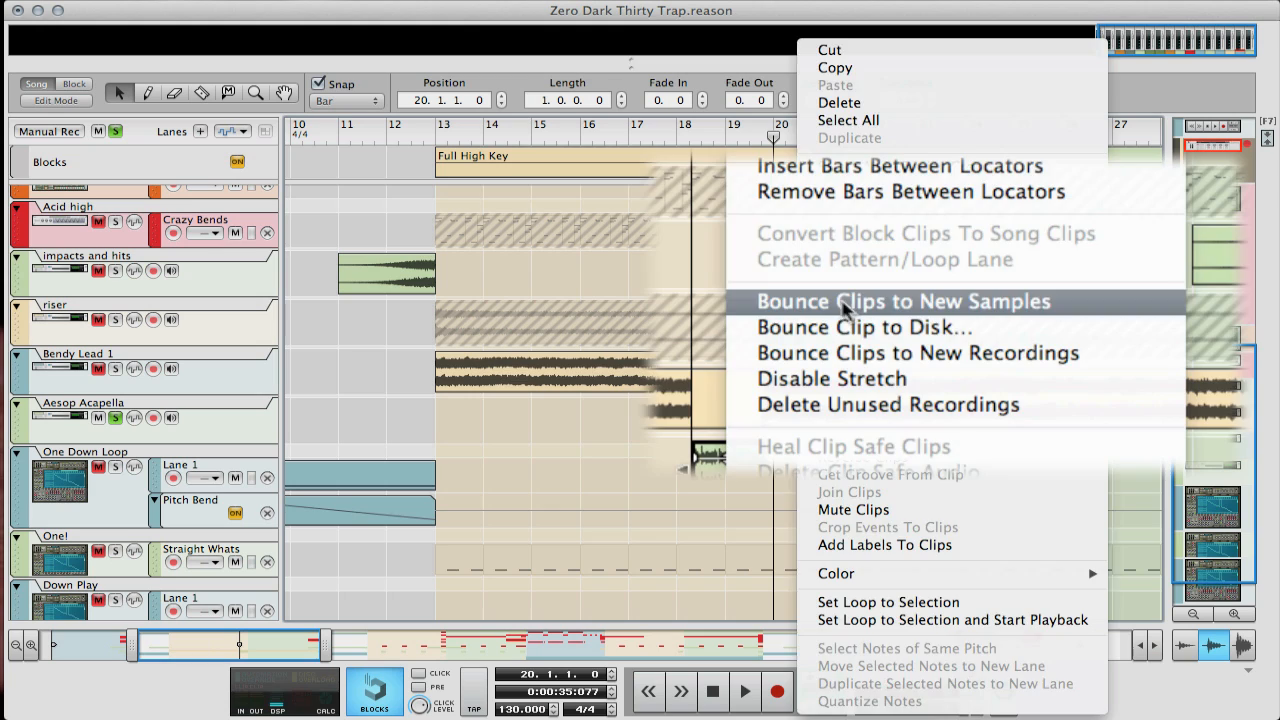
click(843, 303)
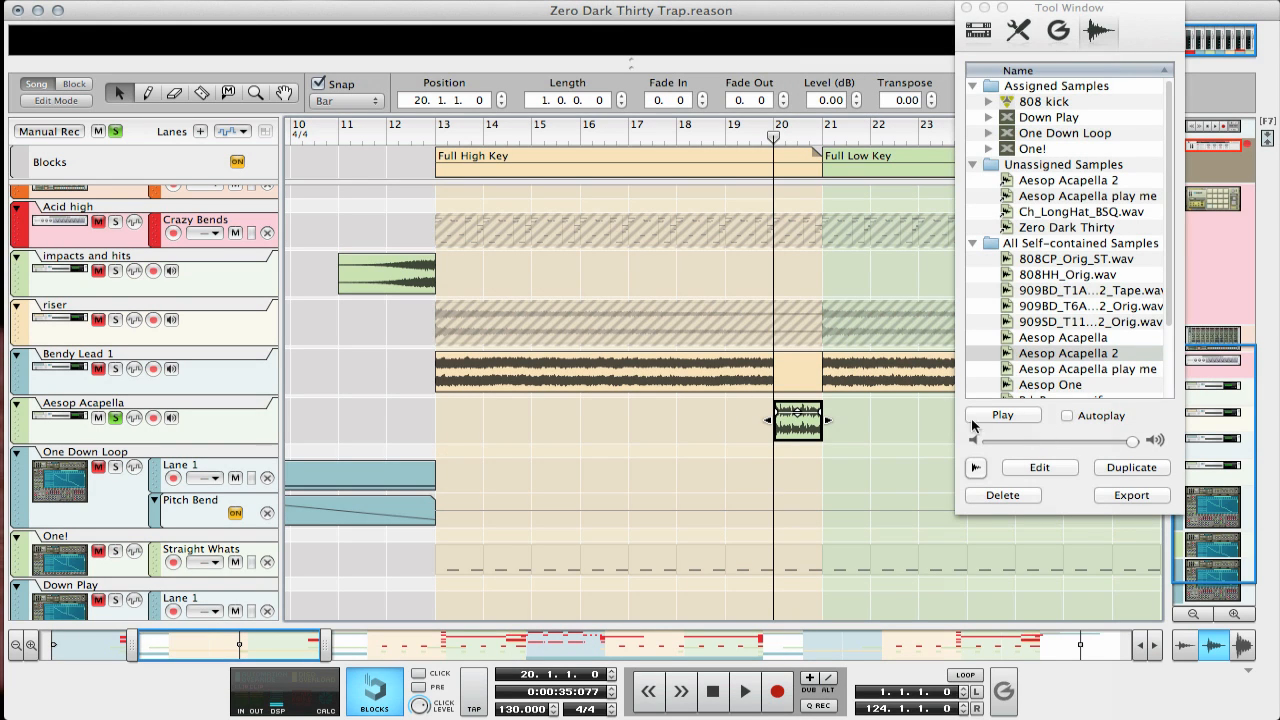
click(1038, 468)
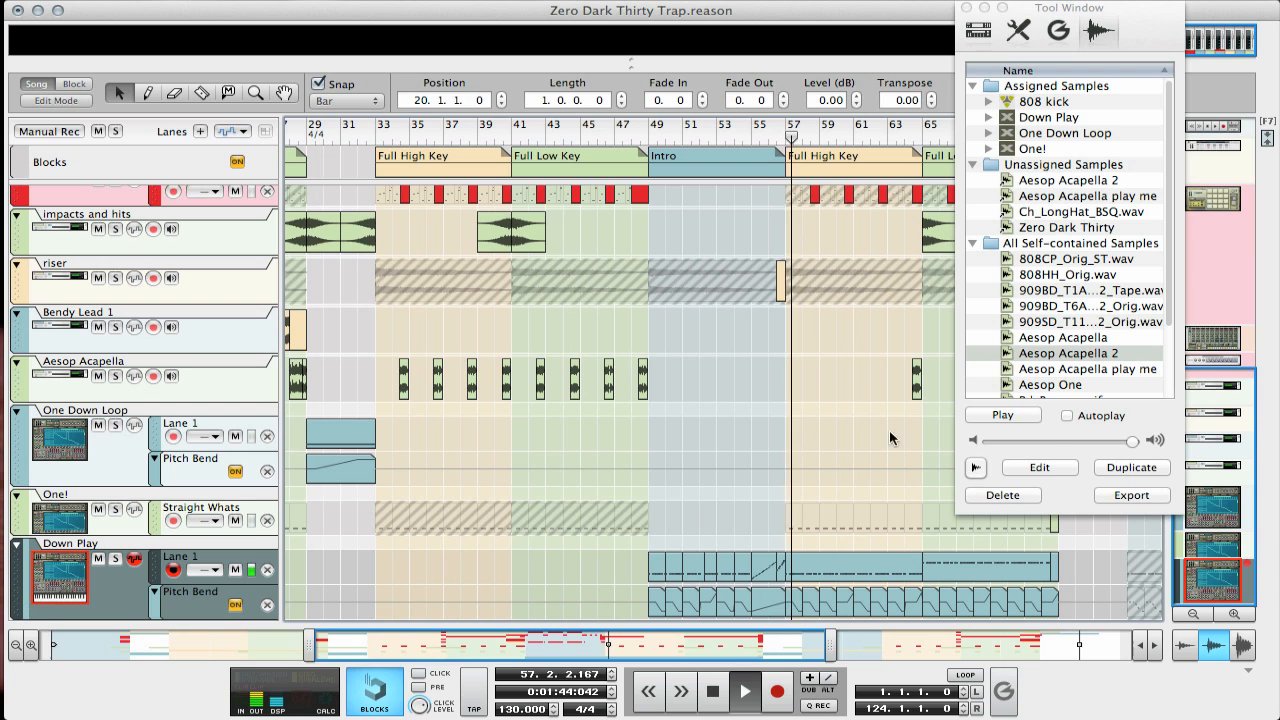
Close the Tool Window and examine the remix's sequencer tracks, rack devices and mixer channels during playback, returning to the sequencer.
click(964, 7)
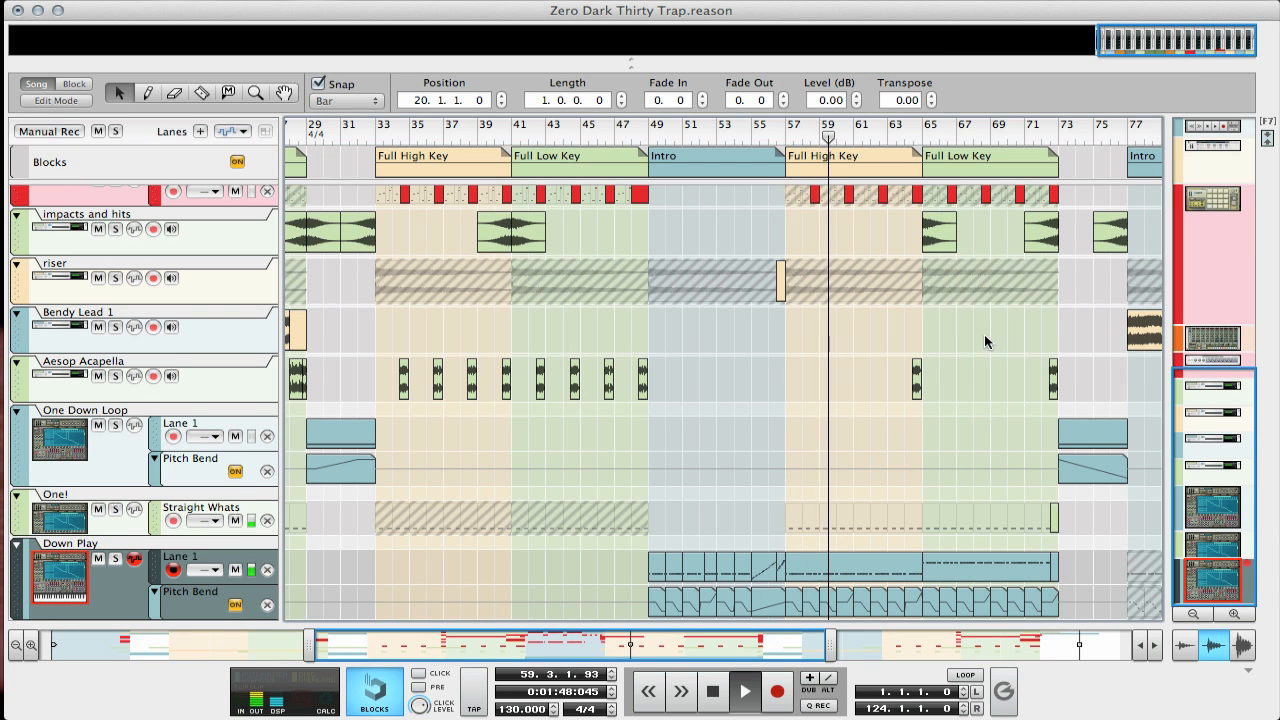
scroll(984, 334, up, 10)
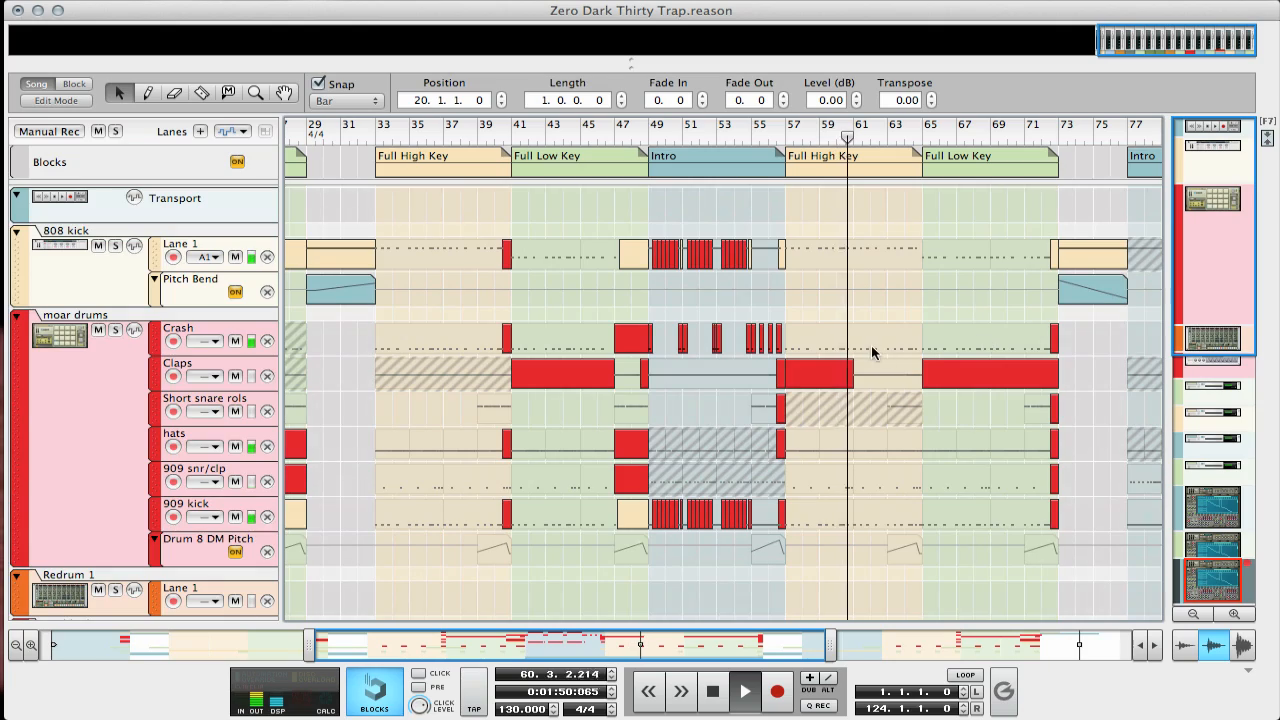
key(F6)
scroll(688, 343, down, 15)
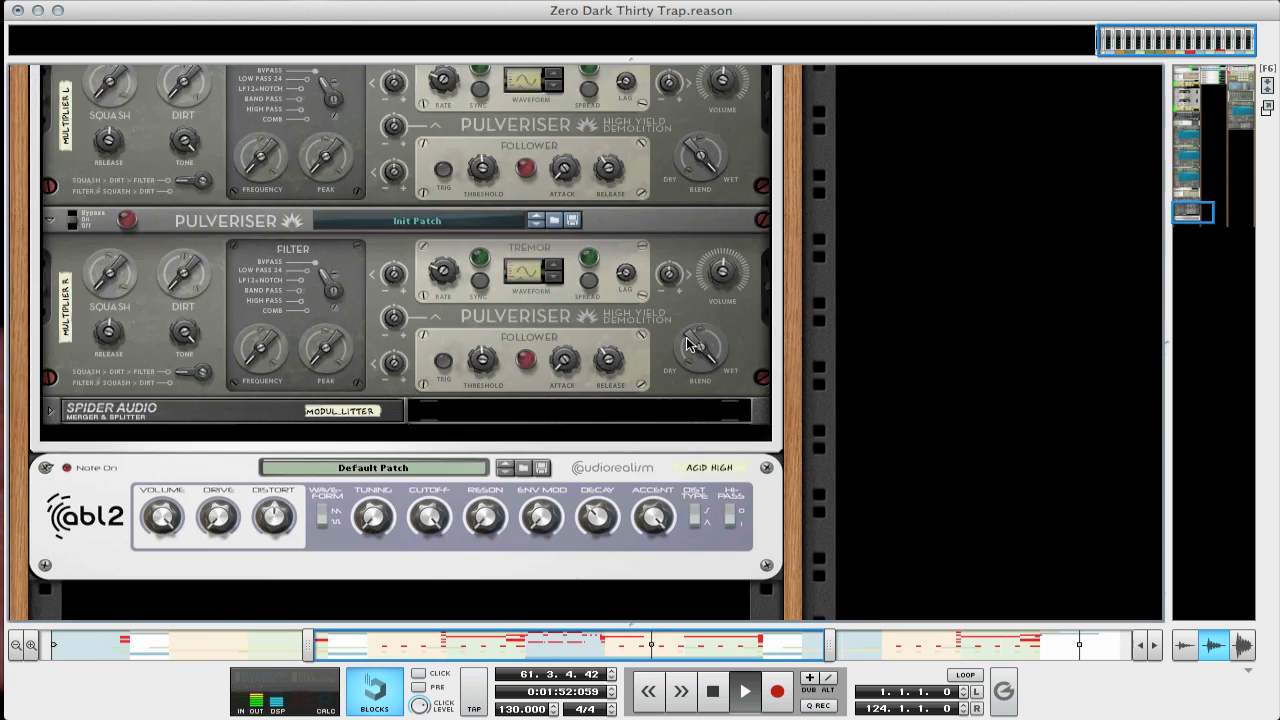
scroll(688, 345, down, 3)
key(F5)
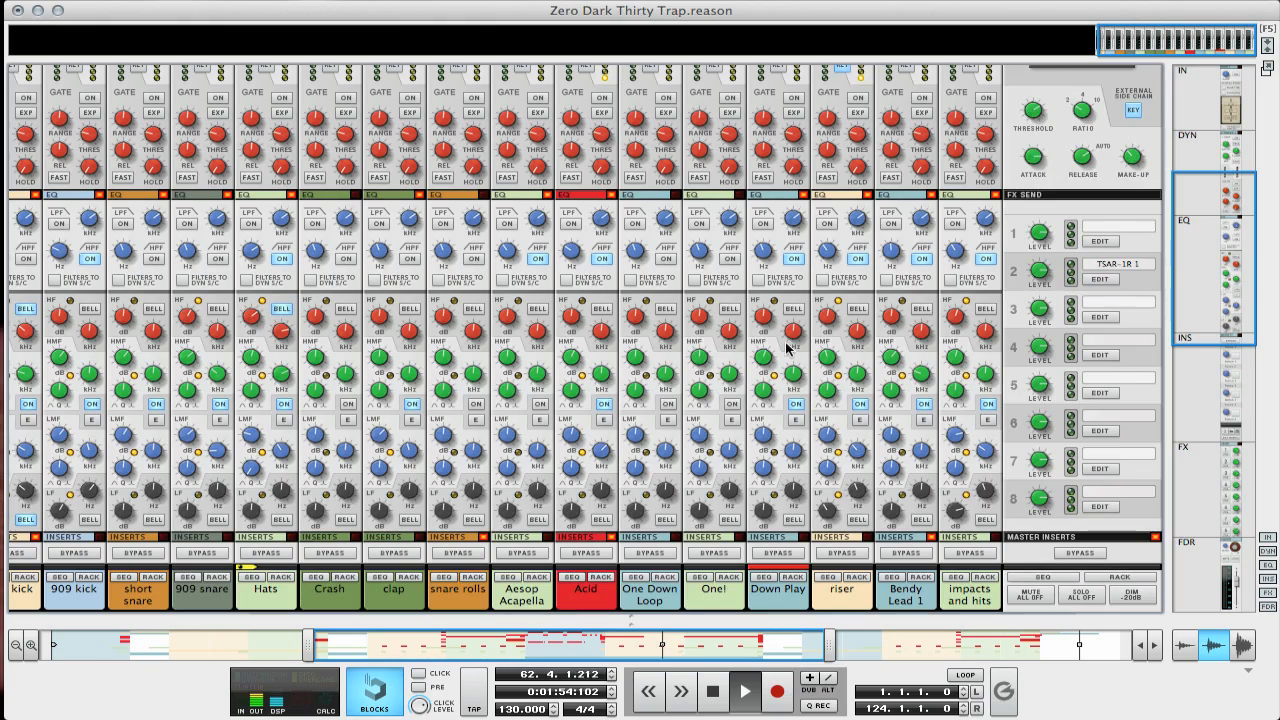
scroll(786, 348, down, 8)
scroll(786, 348, down, 5)
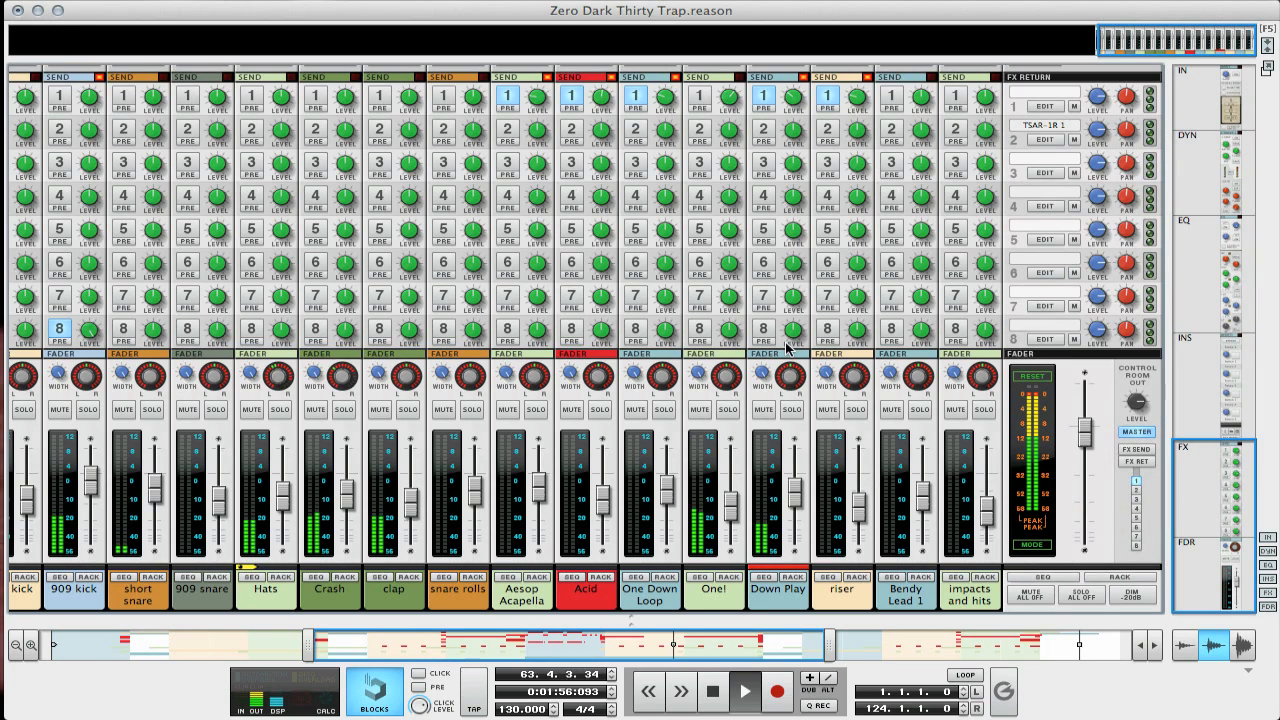
key(F7)
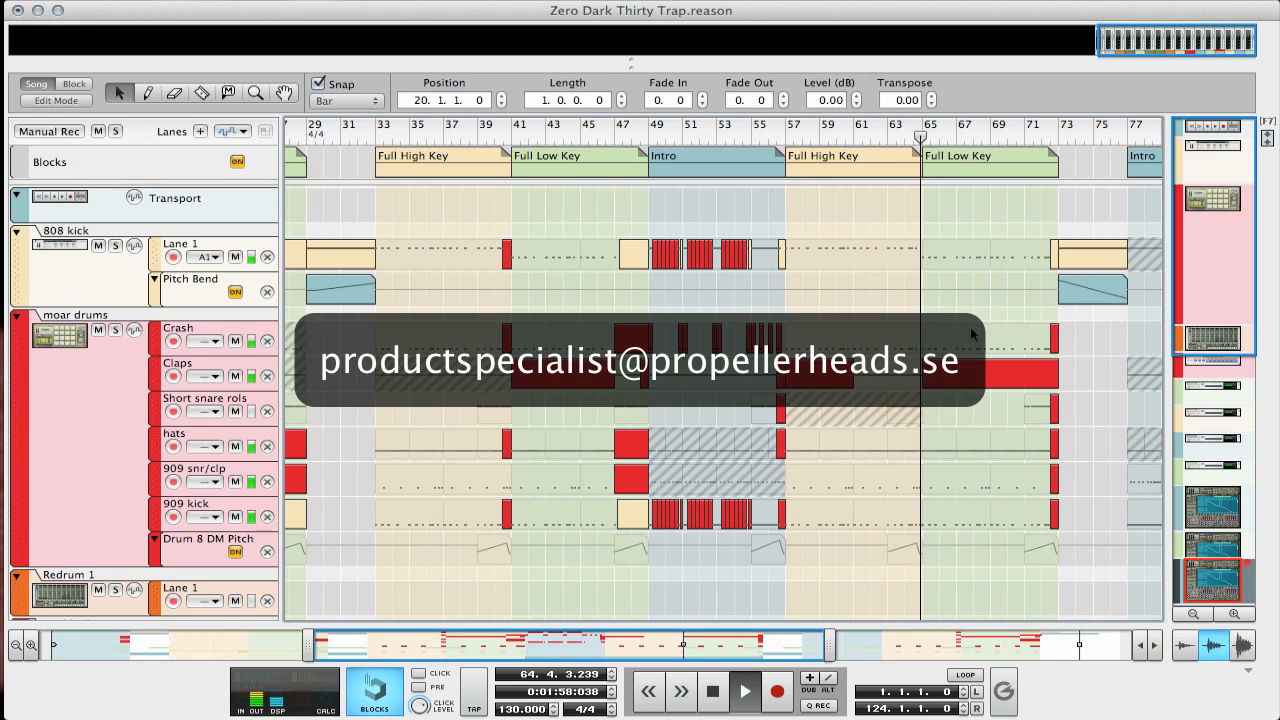